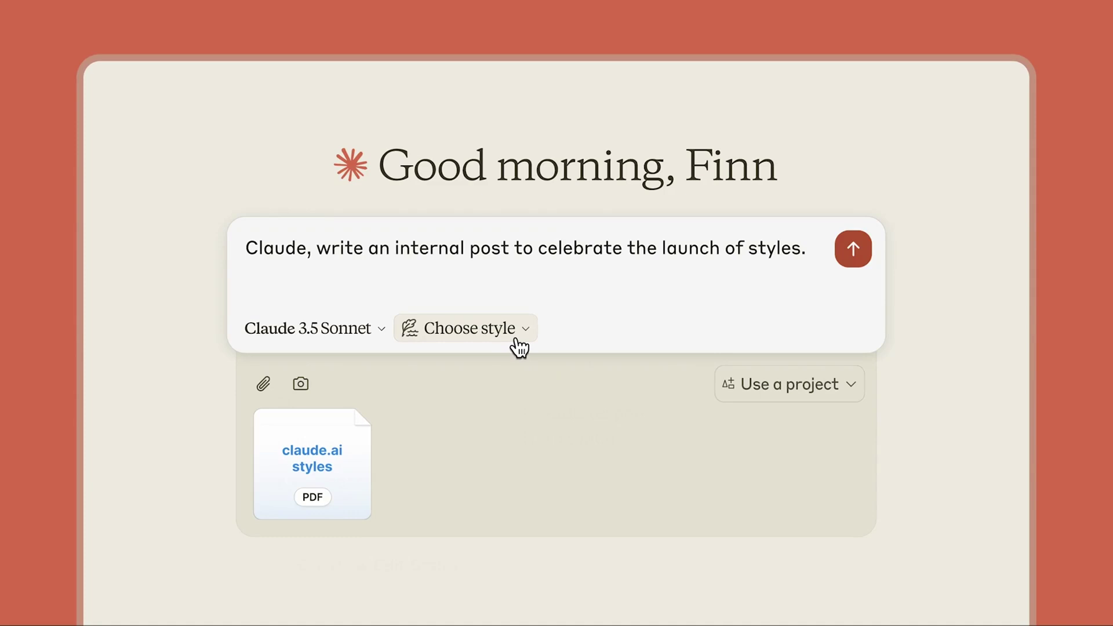
Pick the Concise response style and send the internal launch-of-styles post request.
click(518, 345)
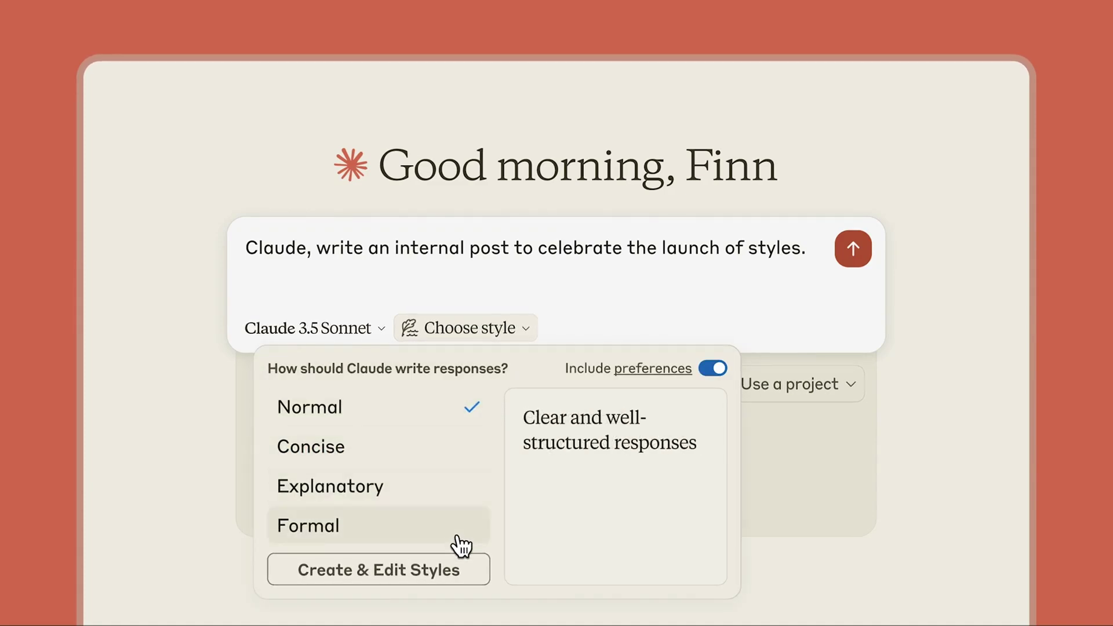
click(461, 457)
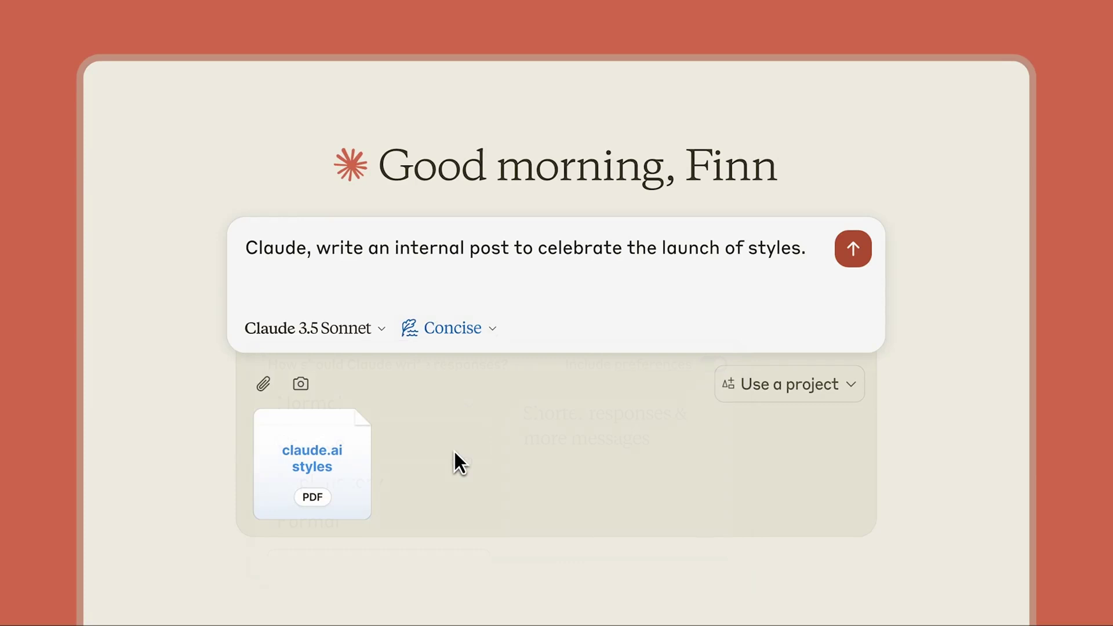
click(854, 262)
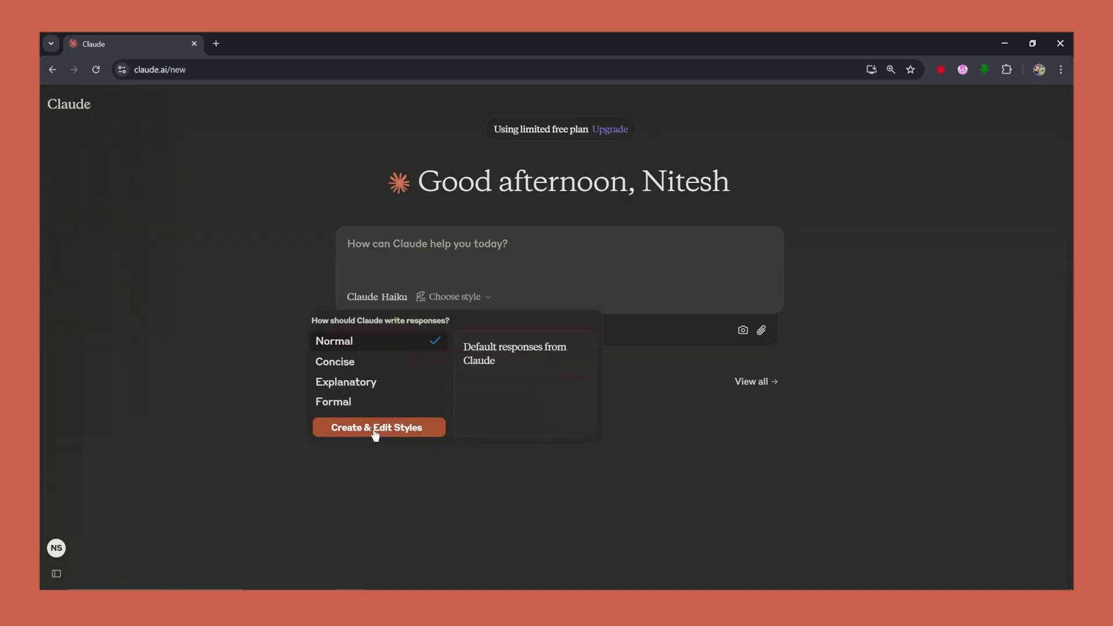
Start a new custom style and upload a writing sample file from the computer as its example.
click(373, 433)
click(380, 499)
click(678, 334)
click(681, 363)
double_click(199, 155)
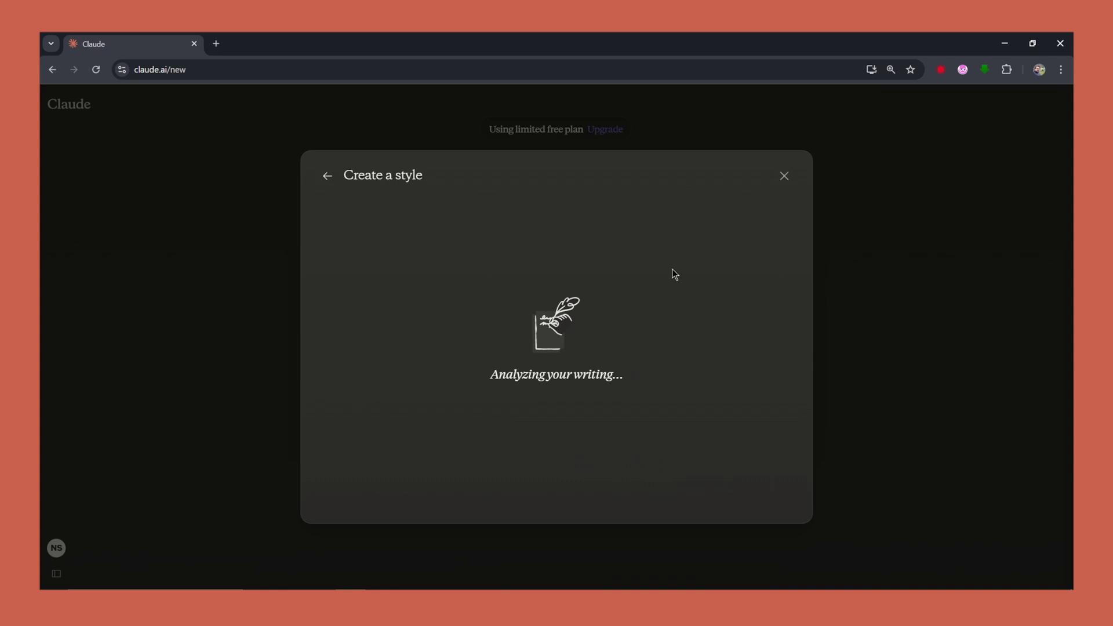
click(670, 365)
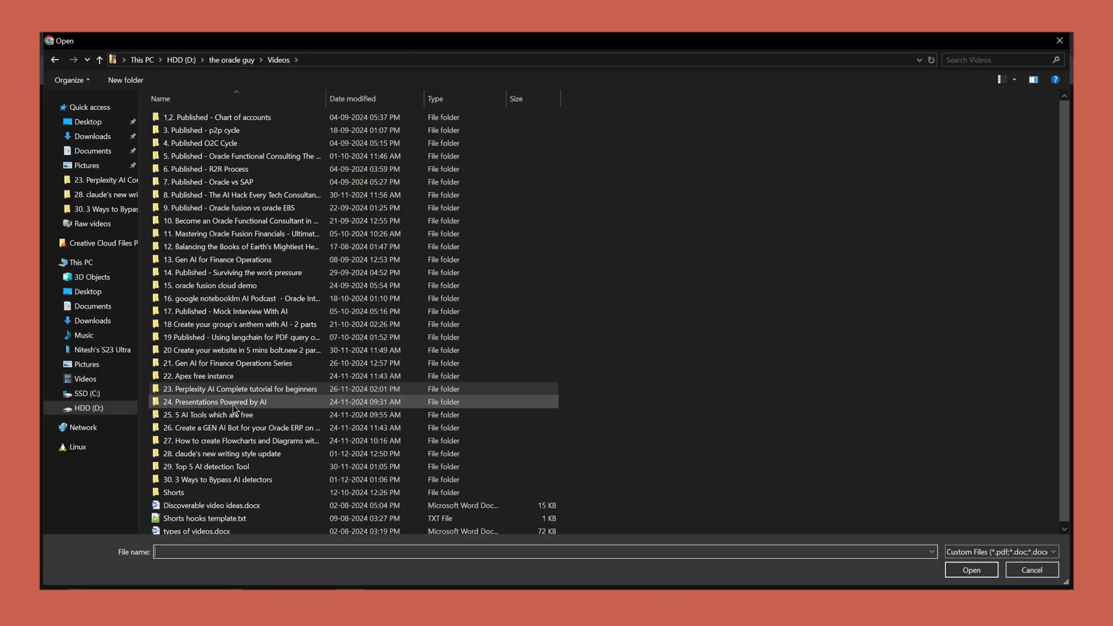
double_click(232, 281)
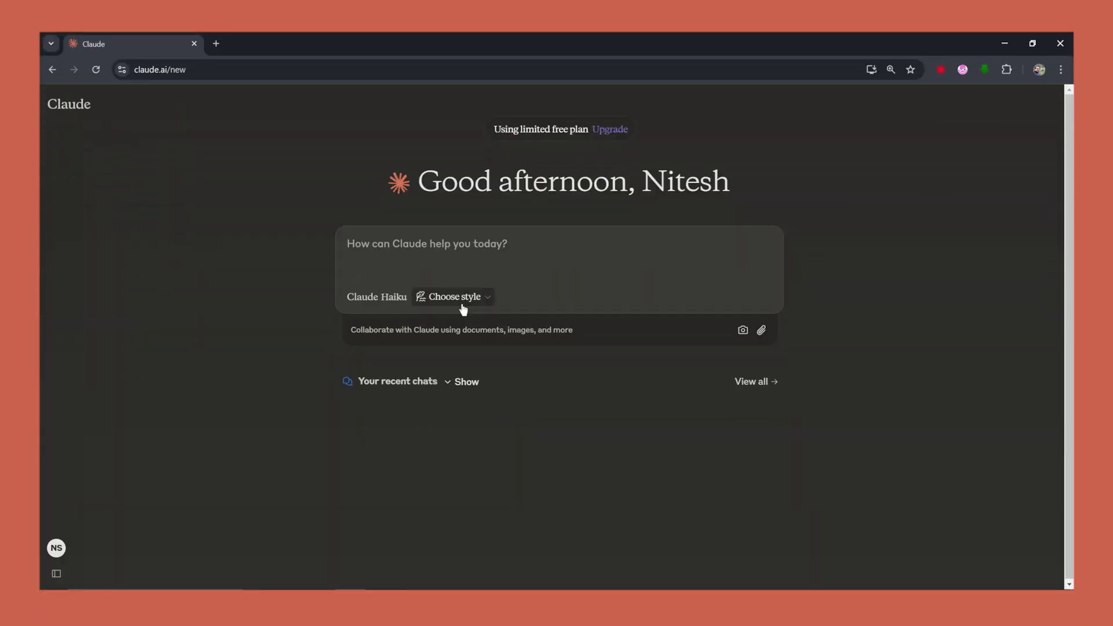
Start a new custom style from an uploaded writing sample.
click(463, 307)
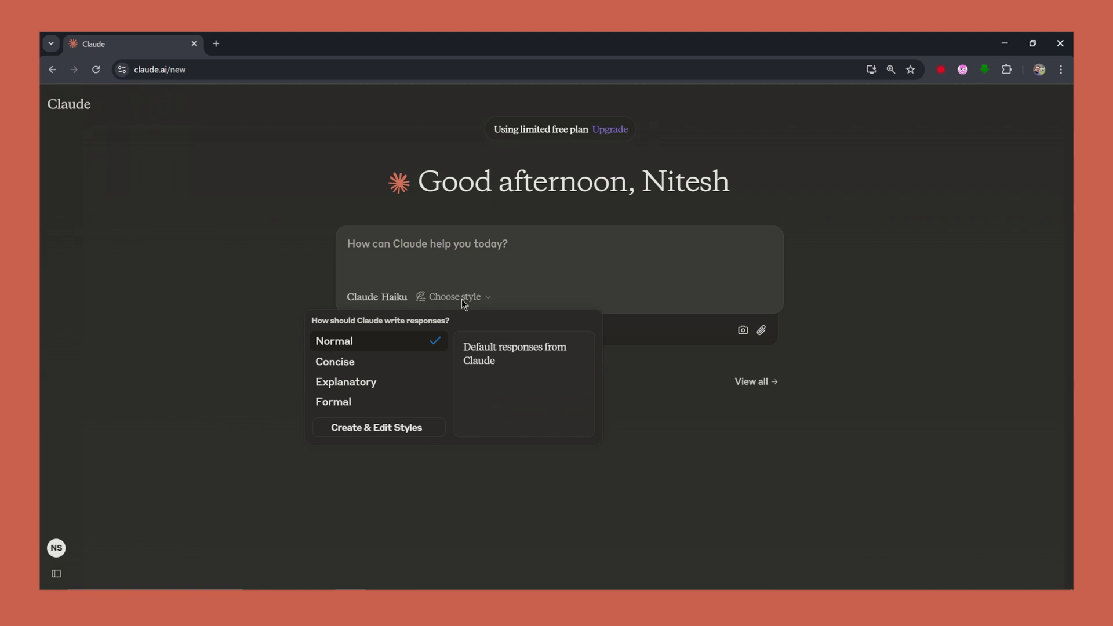
click(374, 430)
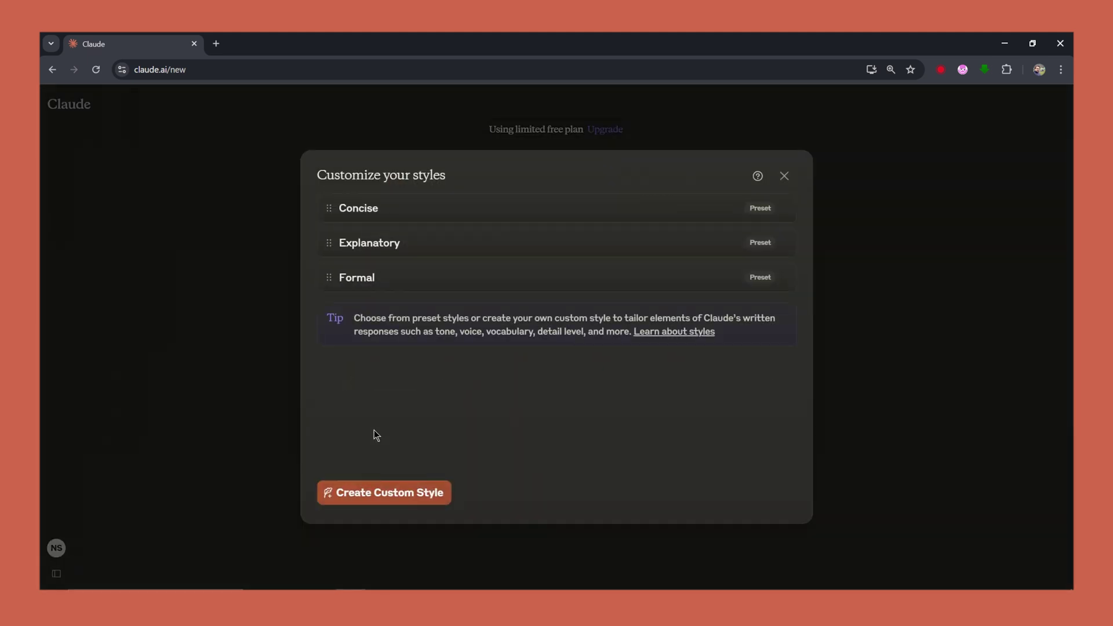
click(382, 495)
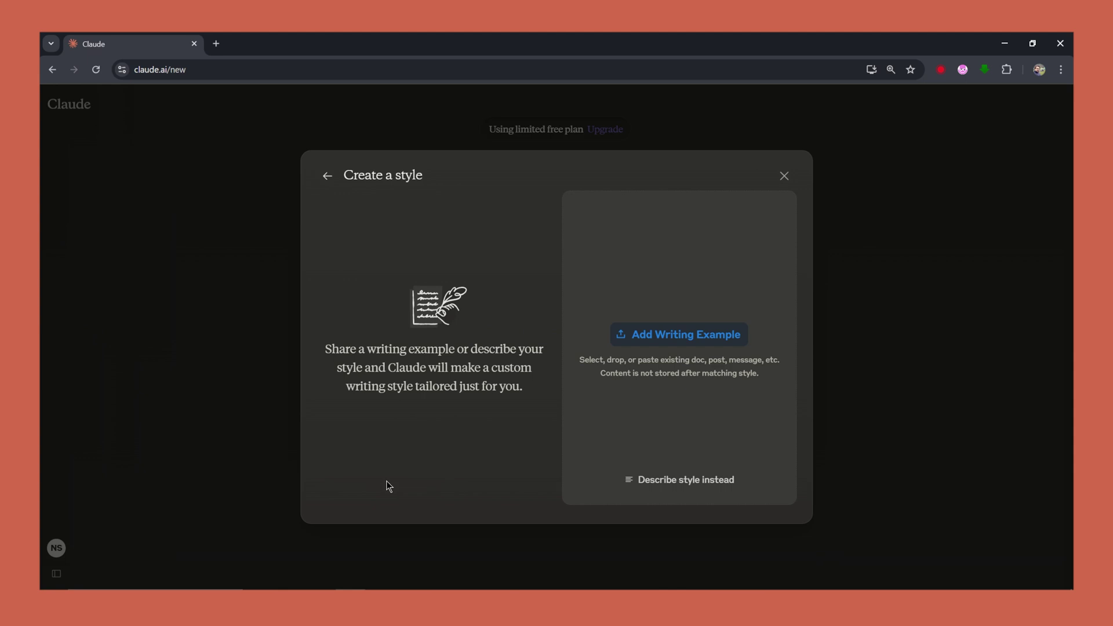
click(690, 335)
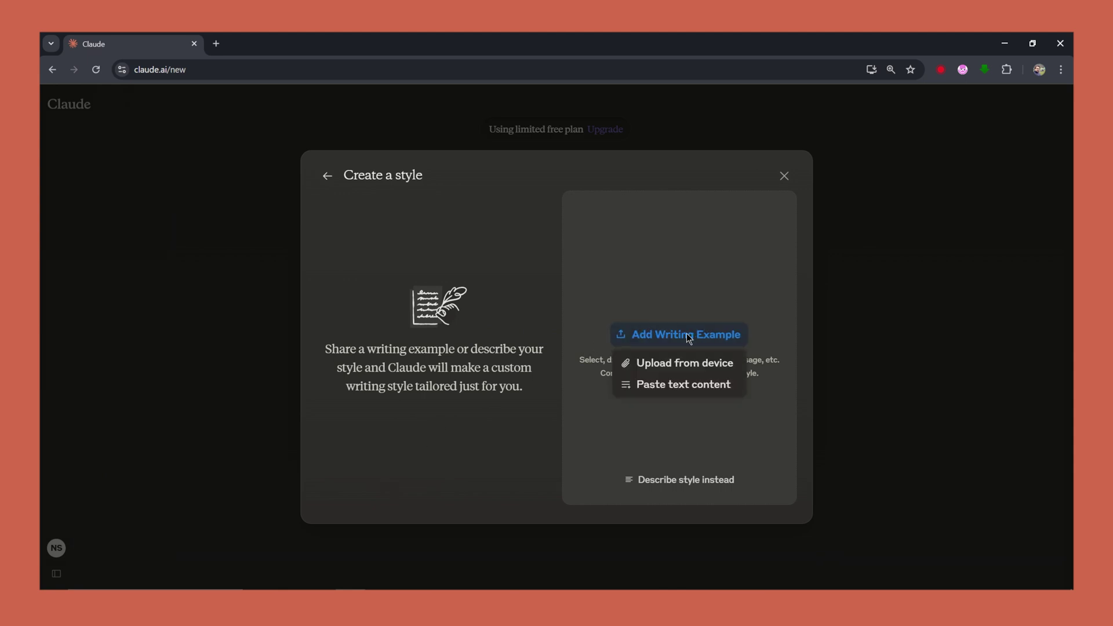
click(681, 363)
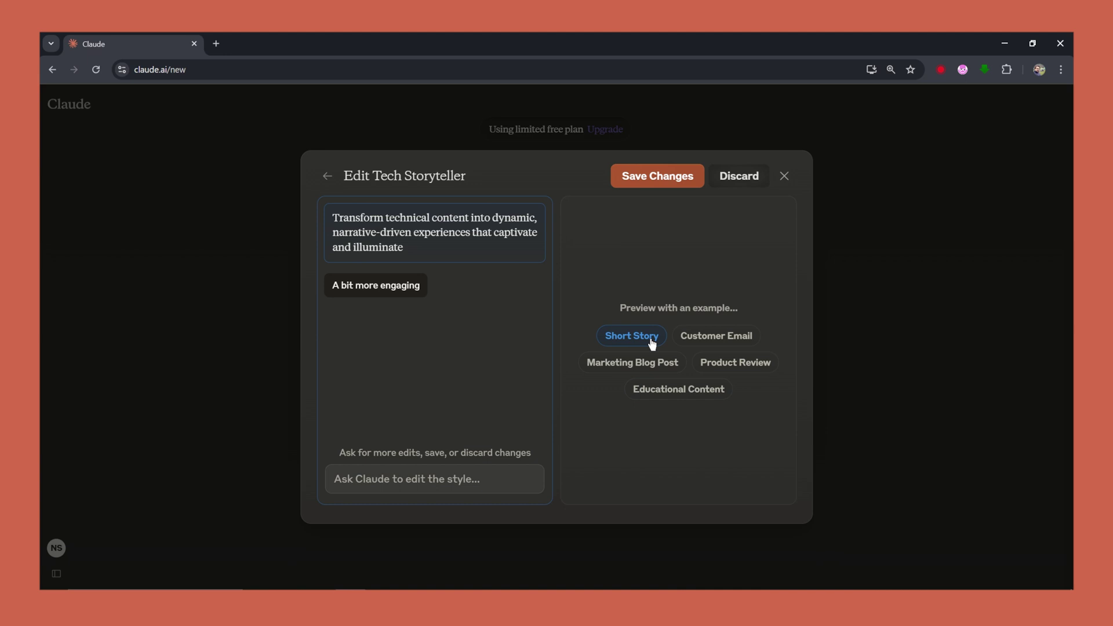
Preview the Tech Storyteller style on a Short Story, then make it a bit more engaging.
click(652, 342)
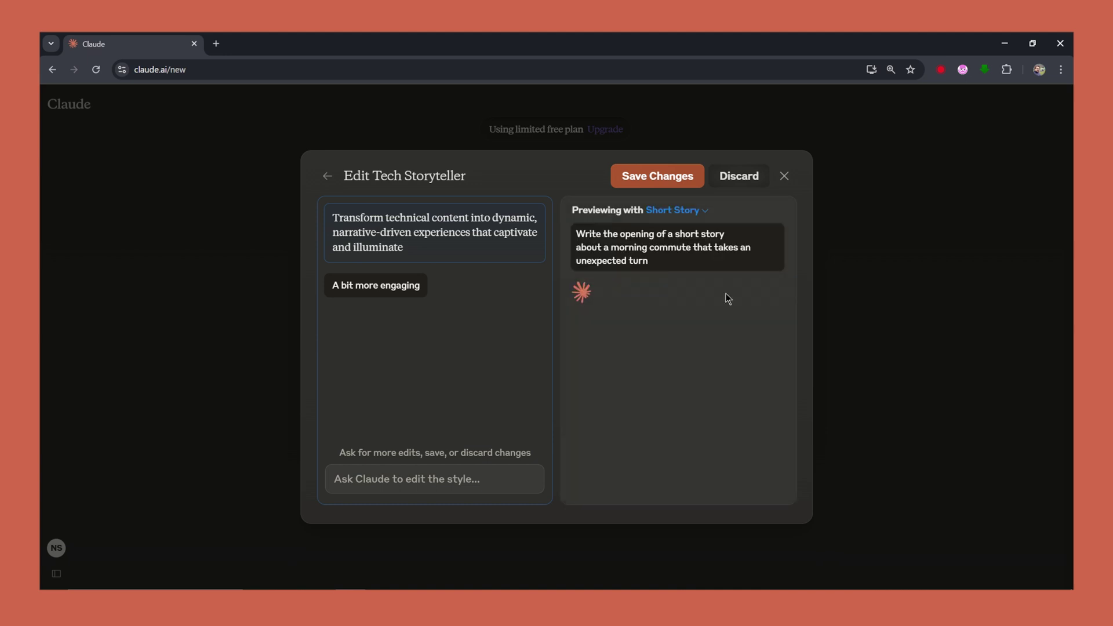
scroll(747, 382, down, 1)
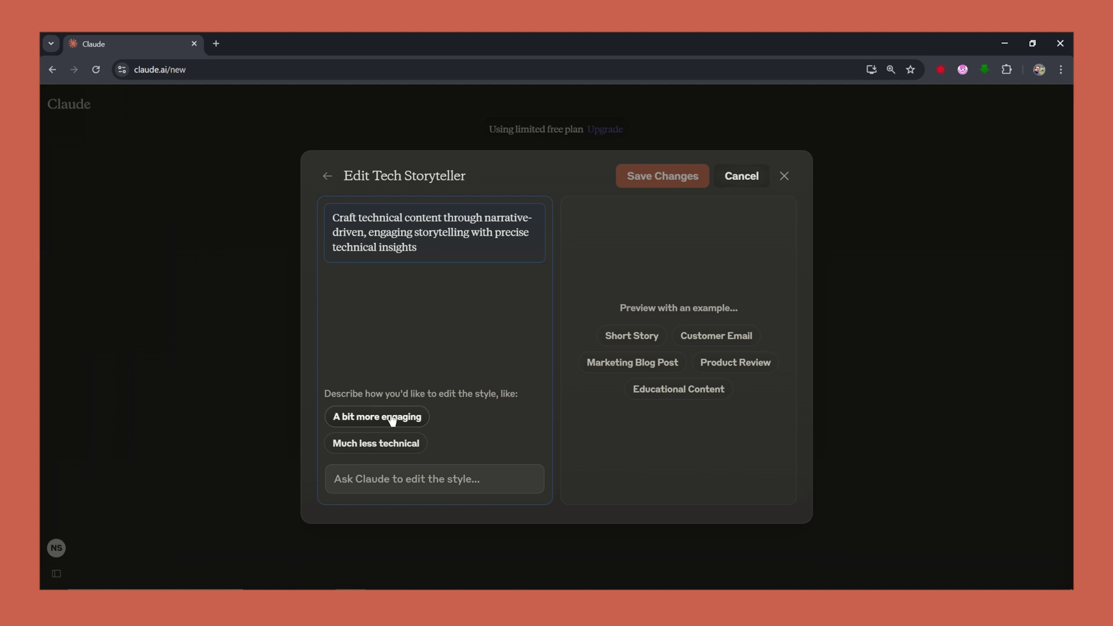
click(392, 419)
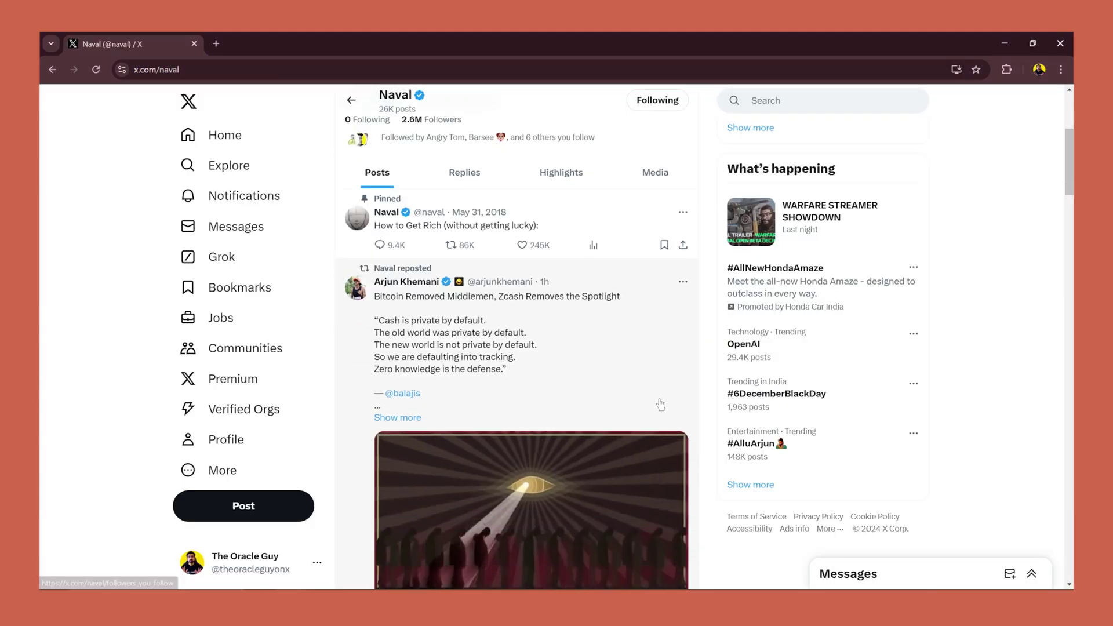
scroll(660, 404, down, 10)
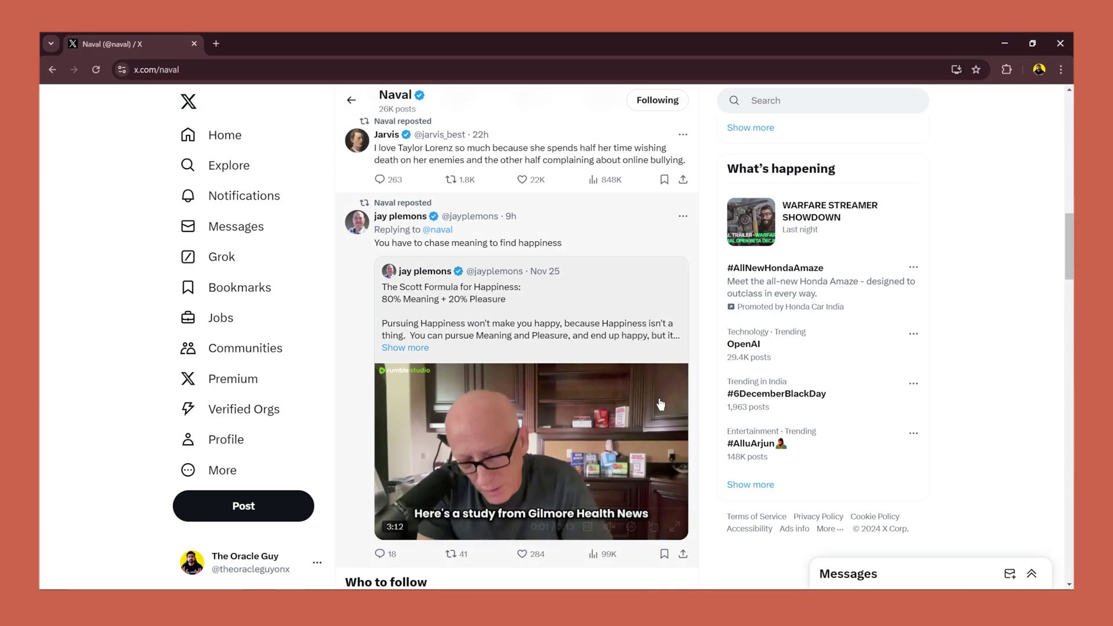
Scroll through Naval's posts on his X profile.
scroll(660, 404, down, 15)
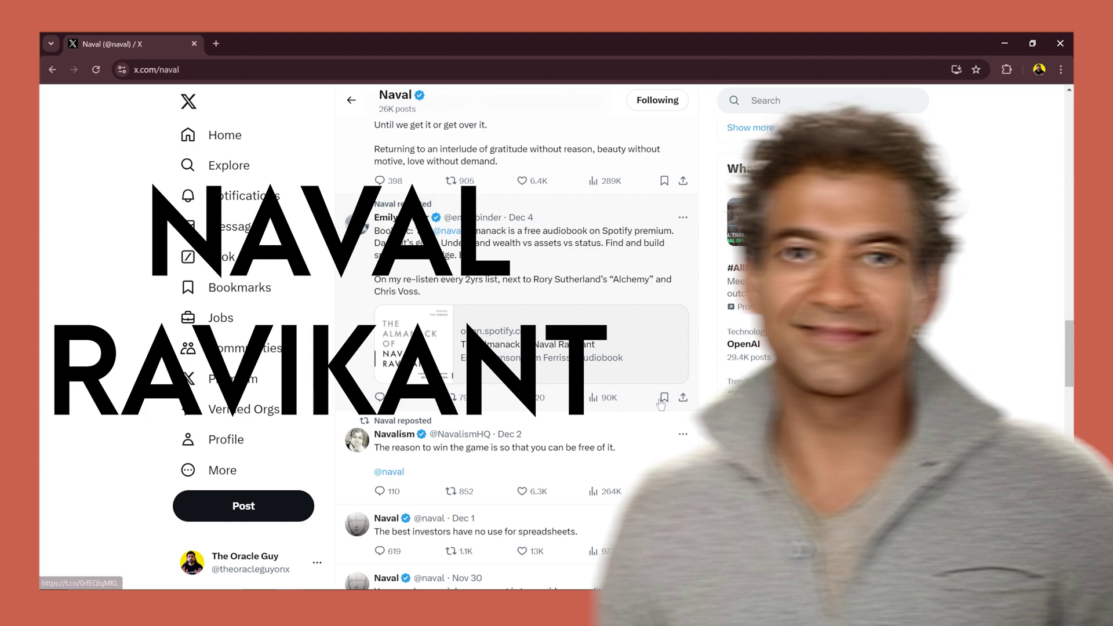
scroll(660, 404, down, 15)
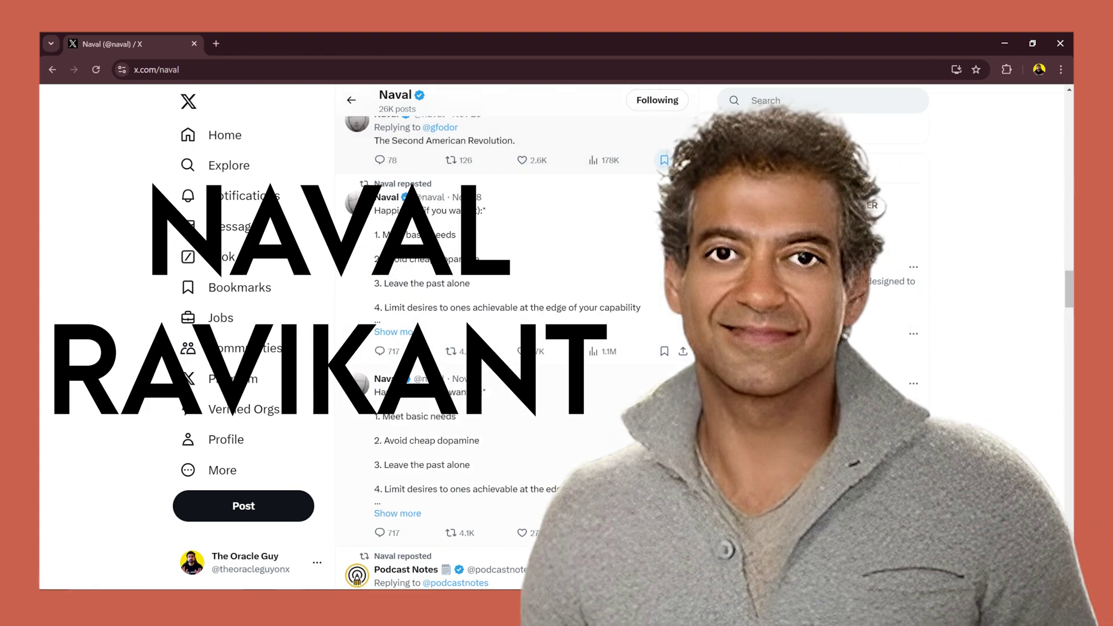
scroll(660, 404, down, 15)
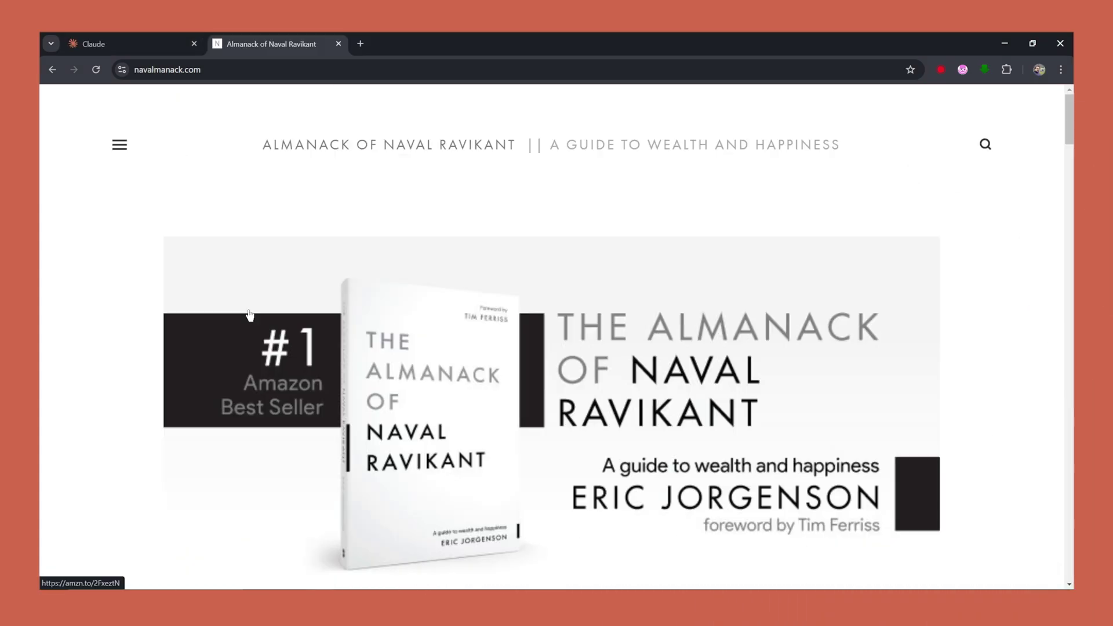
scroll(137, 273, down, 4)
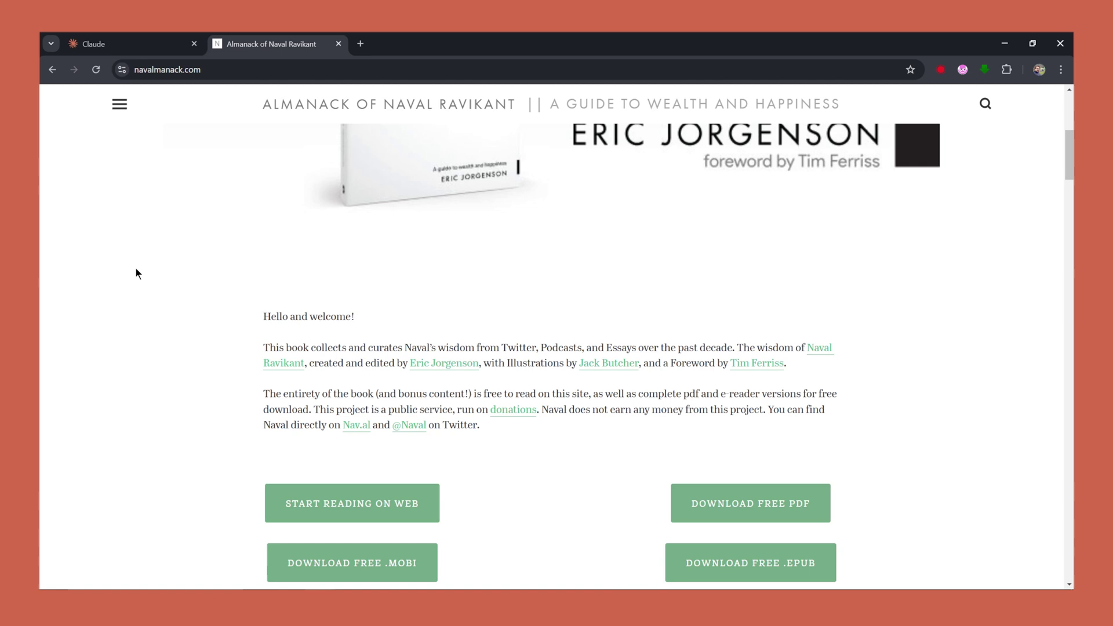
scroll(136, 273, down, 3)
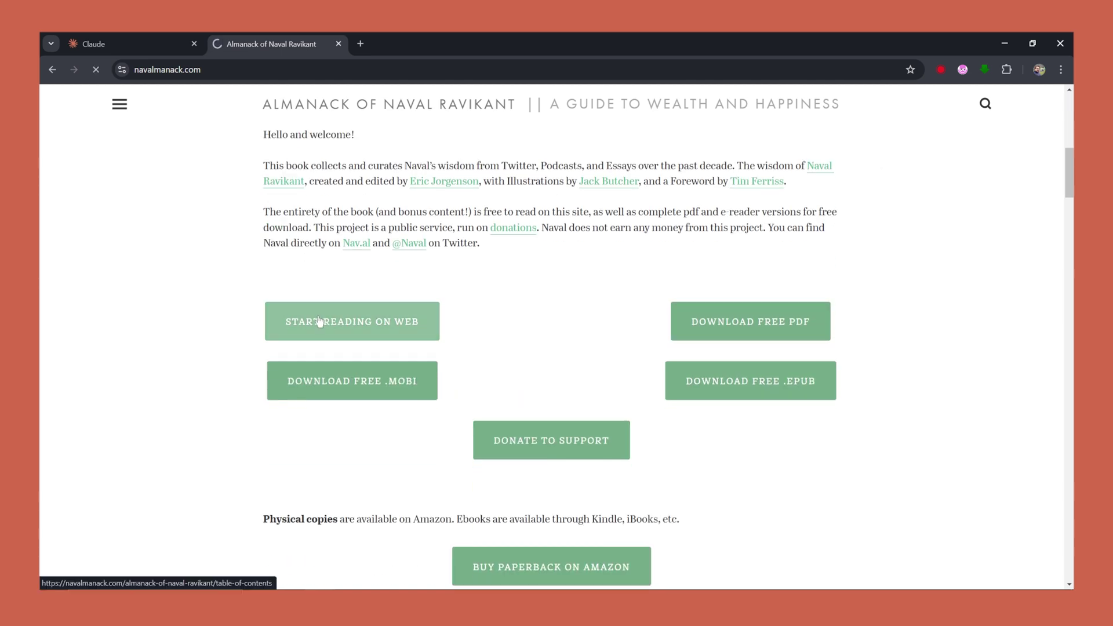
scroll(185, 261, down, 3)
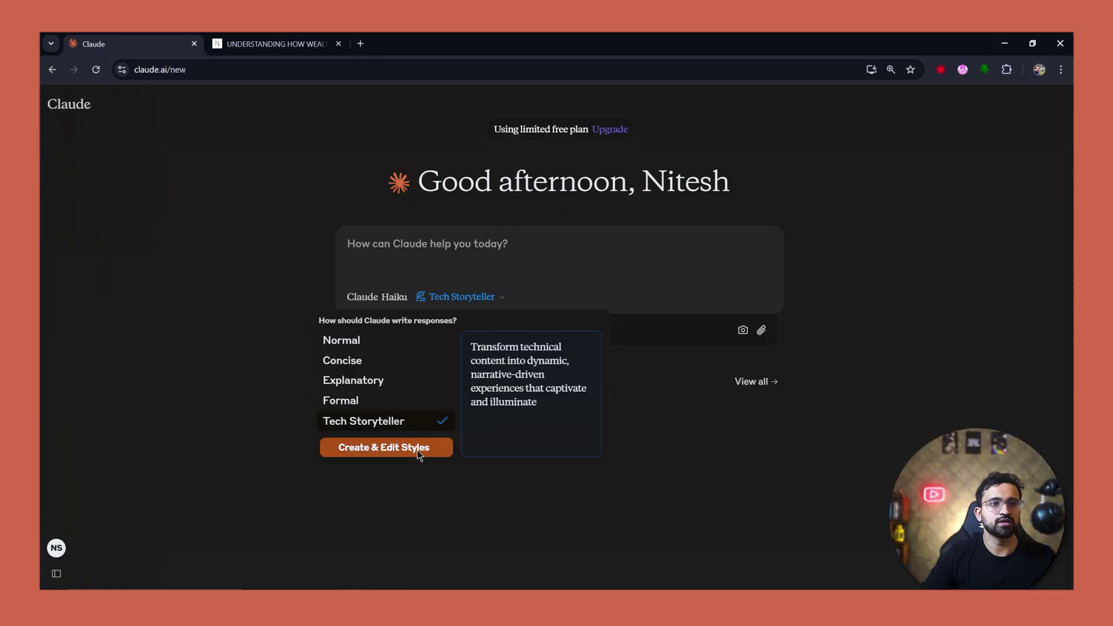
Create a custom style from pasted Naval writing and name it Naval's Style.
click(384, 450)
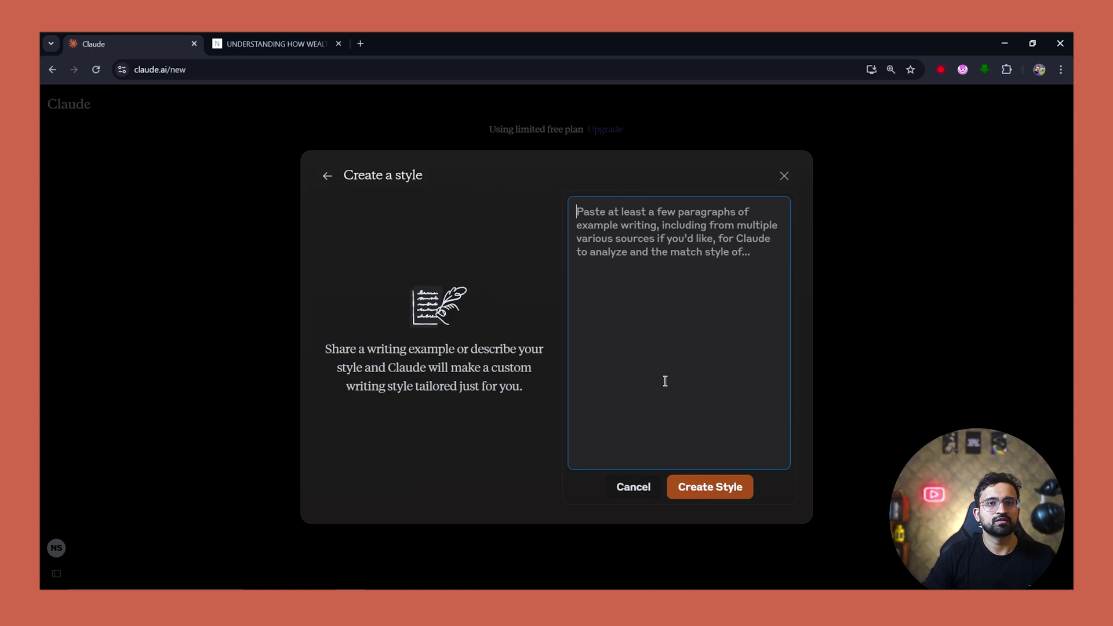
click(663, 380)
key(ctrl+v)
click(708, 486)
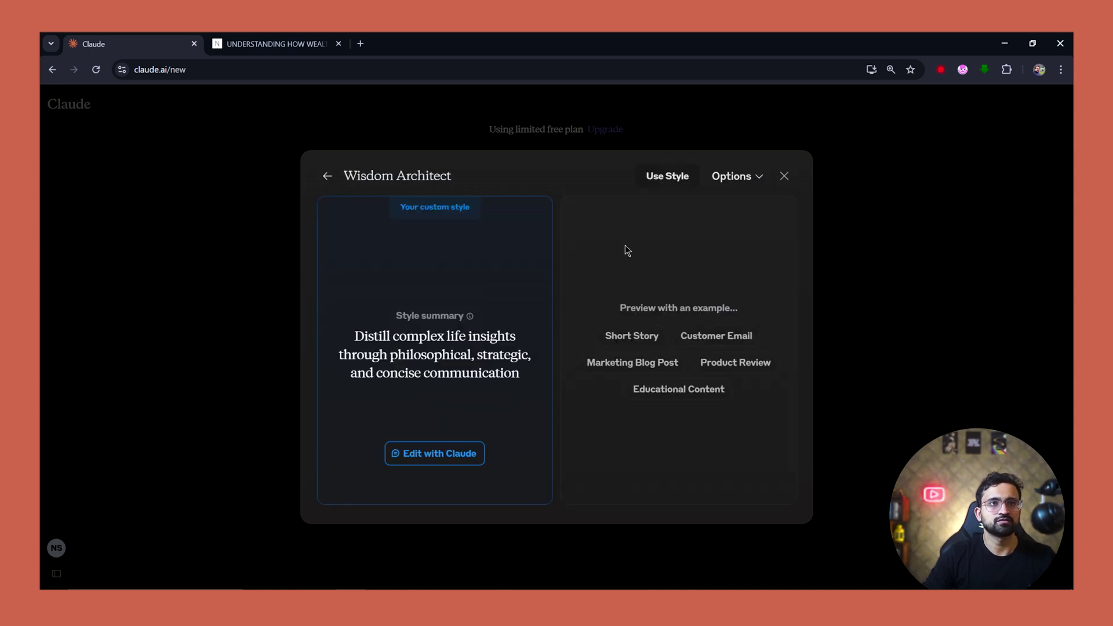
click(400, 175)
text(Naval's Style)
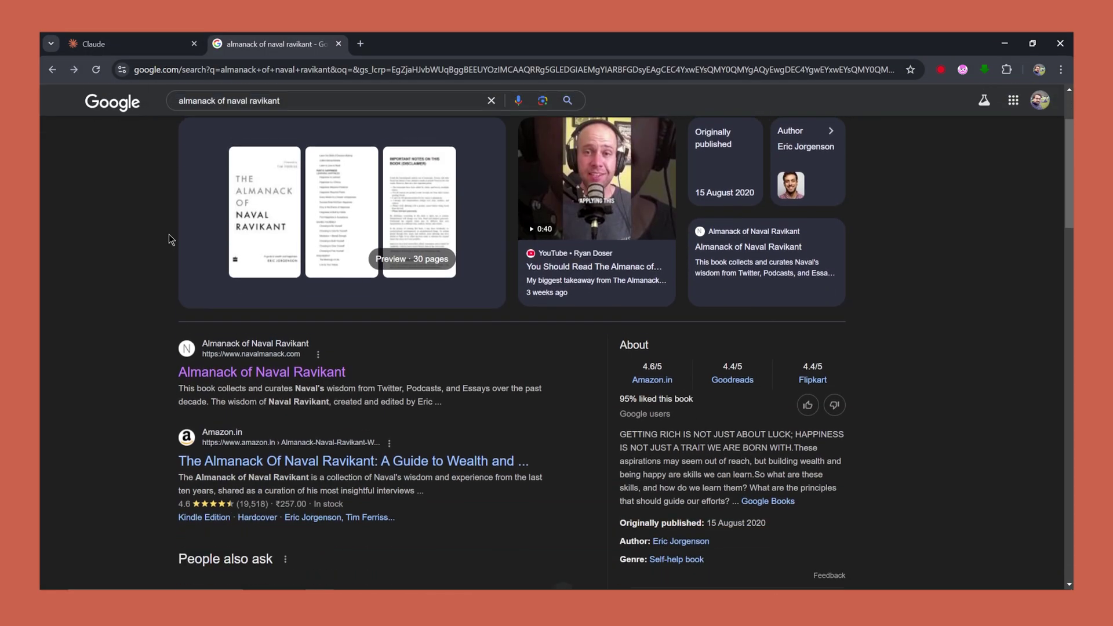
scroll(171, 243, down, 1)
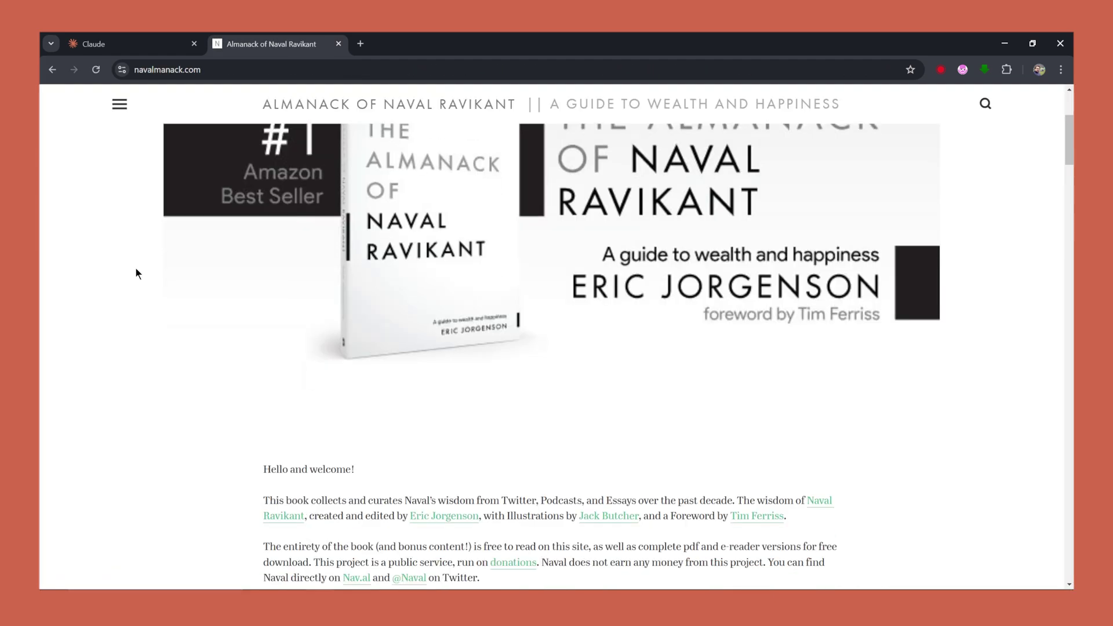
Read the Almanack on the web and reach the How to Get Rich tweetstorm in the wealth chapter.
scroll(134, 266, down, 3)
click(319, 316)
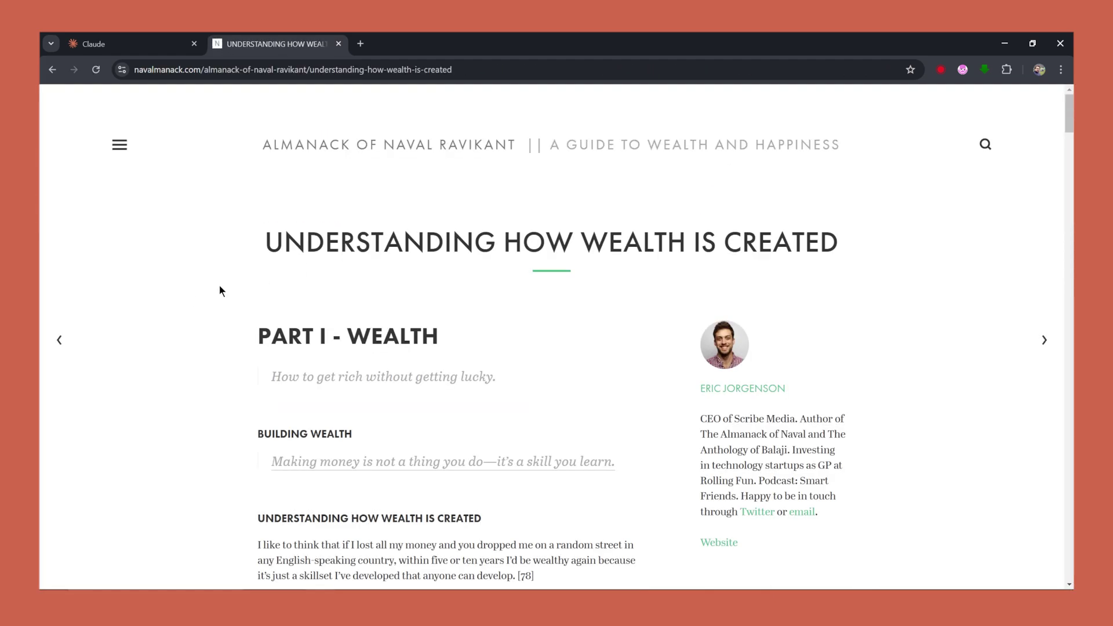
scroll(215, 290, down, 10)
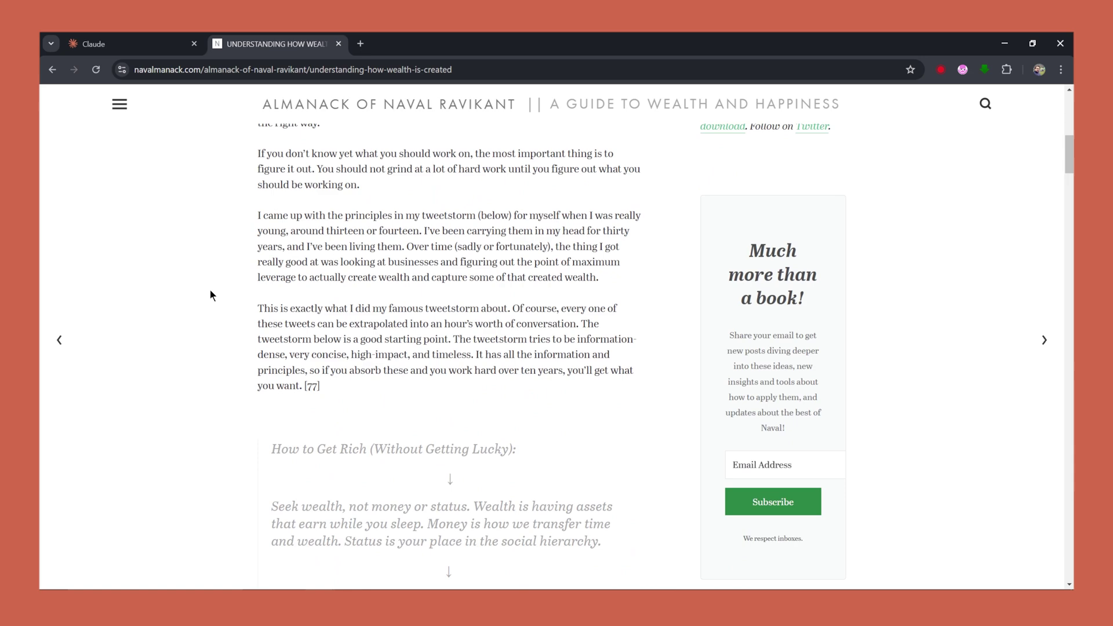
scroll(211, 293, down, 4)
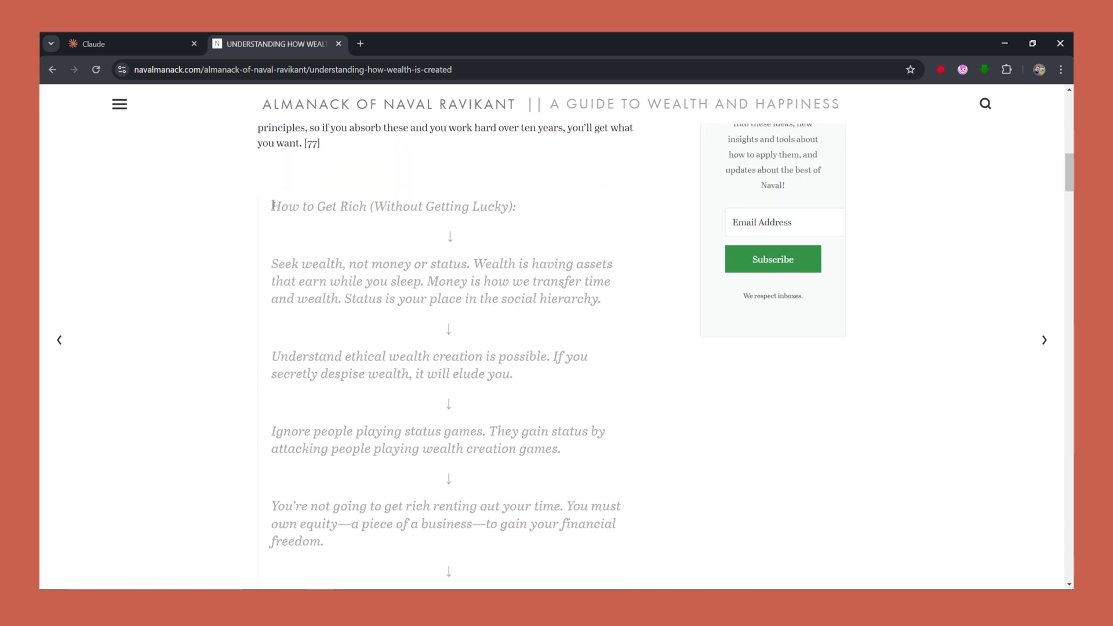
Select and copy the How to Get Rich tweetstorm text.
drag(273, 205, 229, 255)
scroll(284, 406, down, 15)
key(ctrl+shift+Tab)
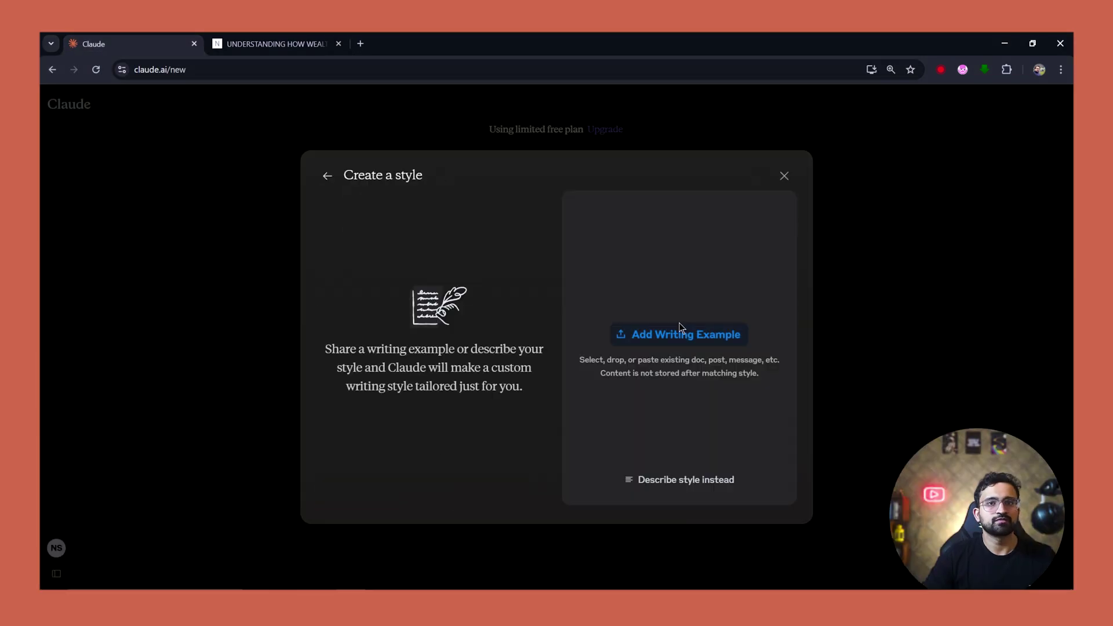
Create a custom style from the pasted tweetstorm and name it Naval's Style.
click(678, 333)
key(ctrl+v)
click(719, 489)
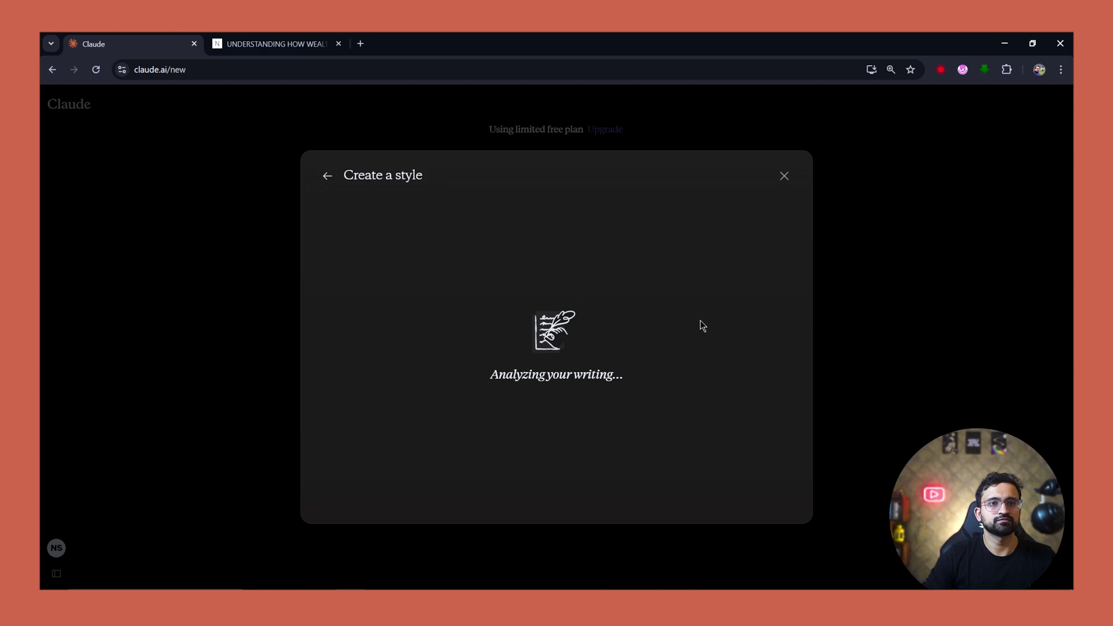
text(Naval's Style)
key(Return)
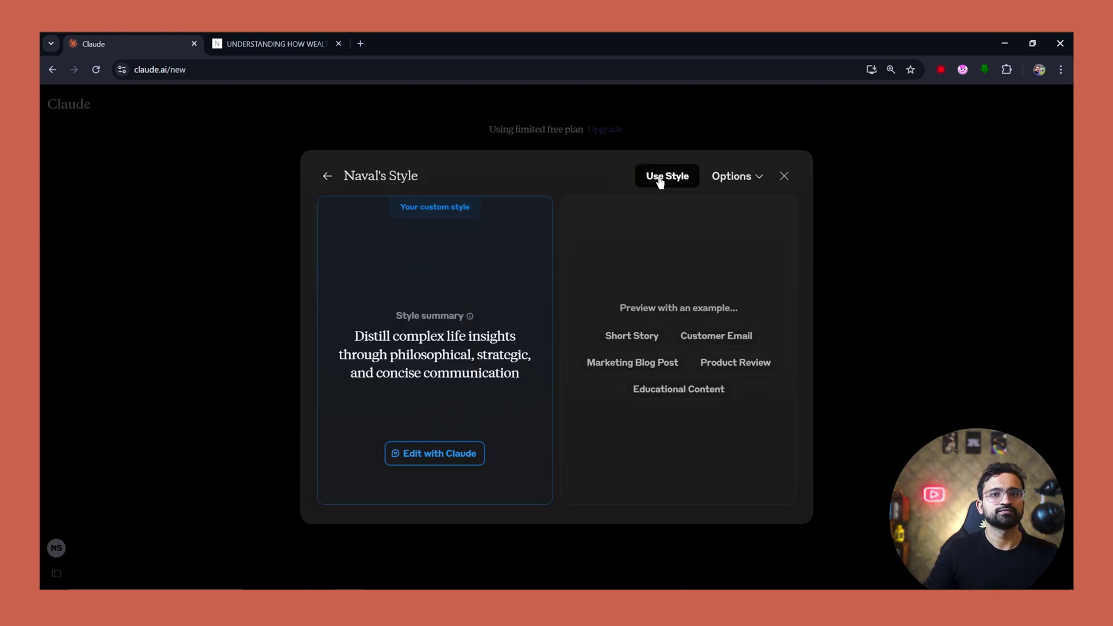
Use Naval's Style and ask Claude to write 5 tweets on the future of AI.
click(655, 177)
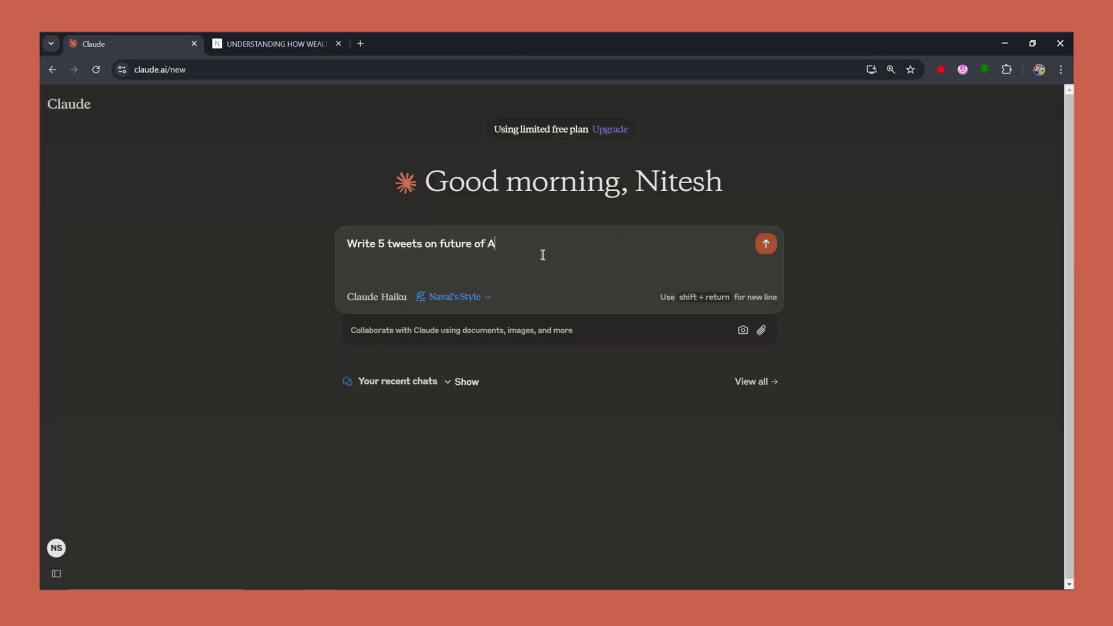
text(I)
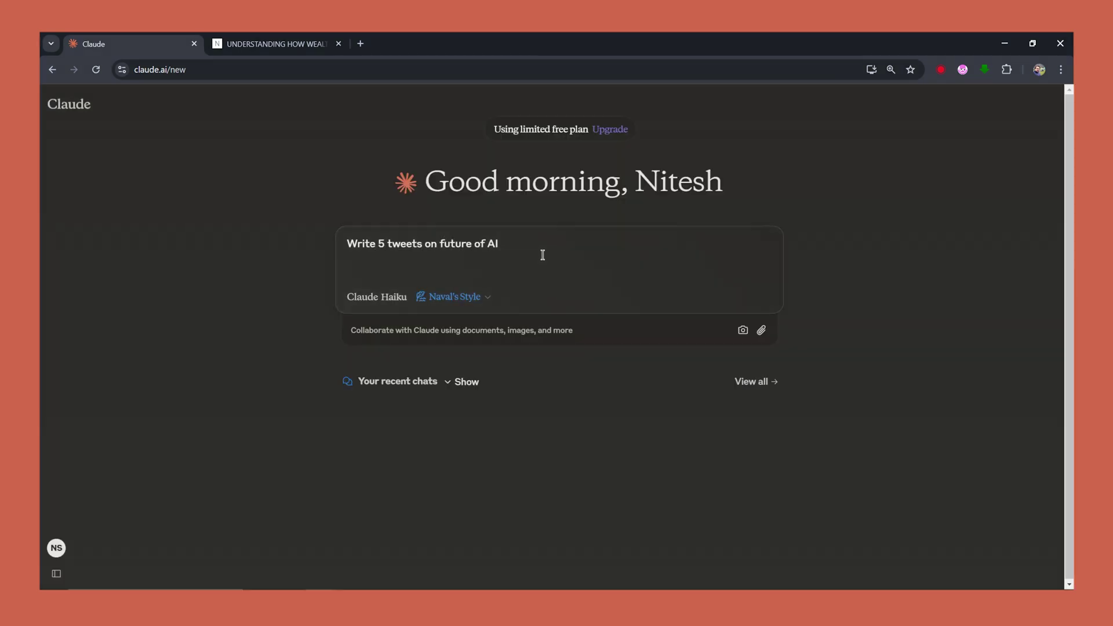
key(Return)
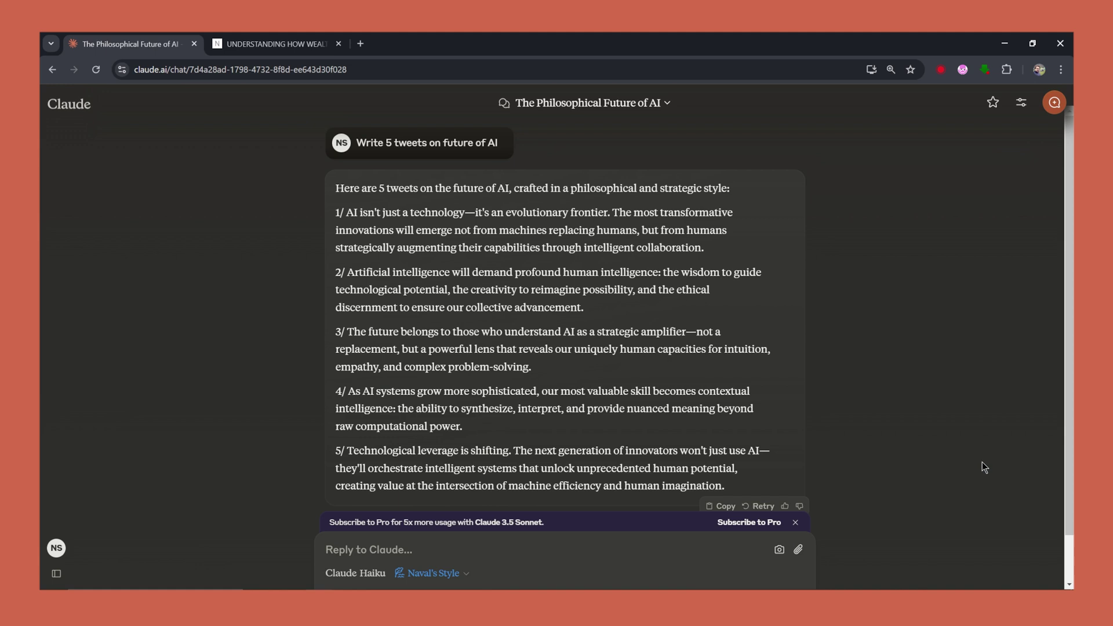
Read tweets 1, 2 and 3 of Claude's Naval-style reply.
drag(336, 212, 729, 259)
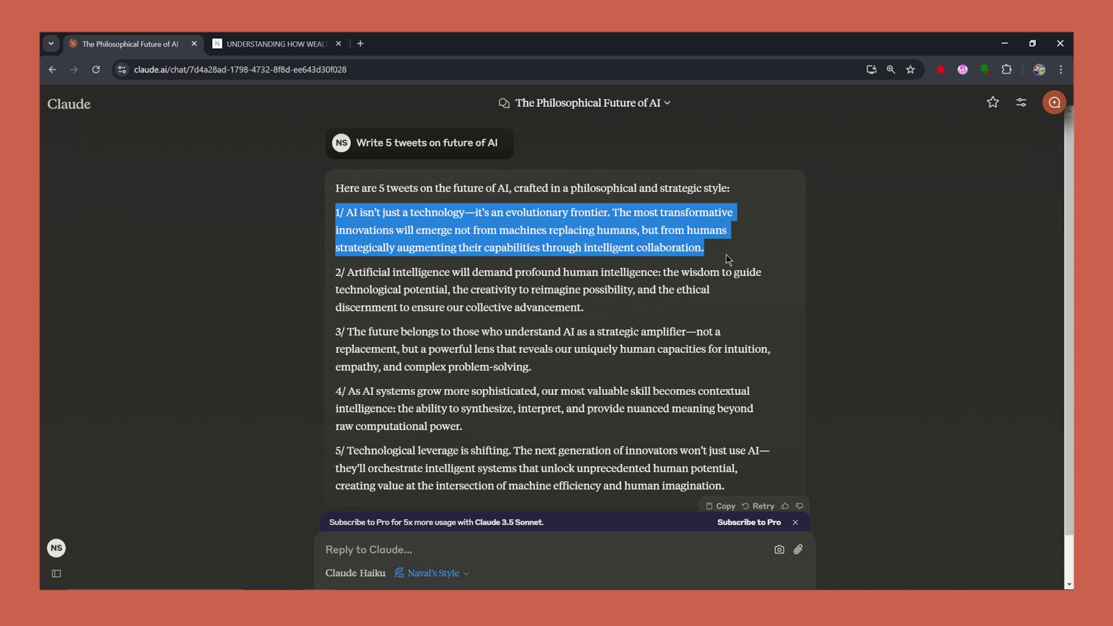
drag(336, 272, 589, 315)
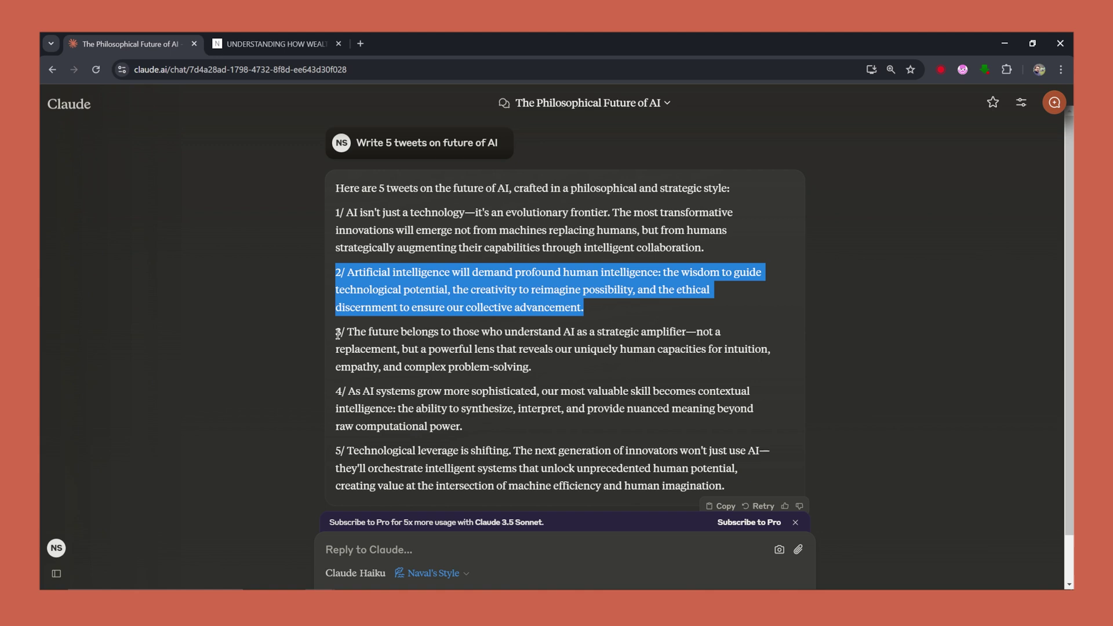
drag(338, 334, 549, 371)
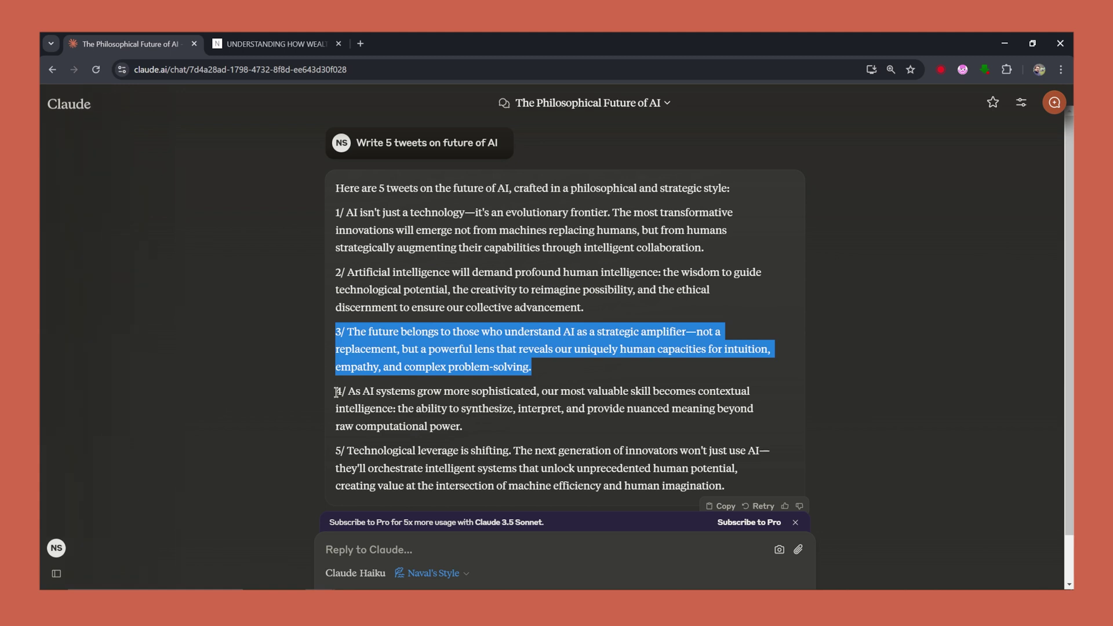
Read tweets 4 and 5 of the Naval-style reply.
drag(336, 393, 480, 435)
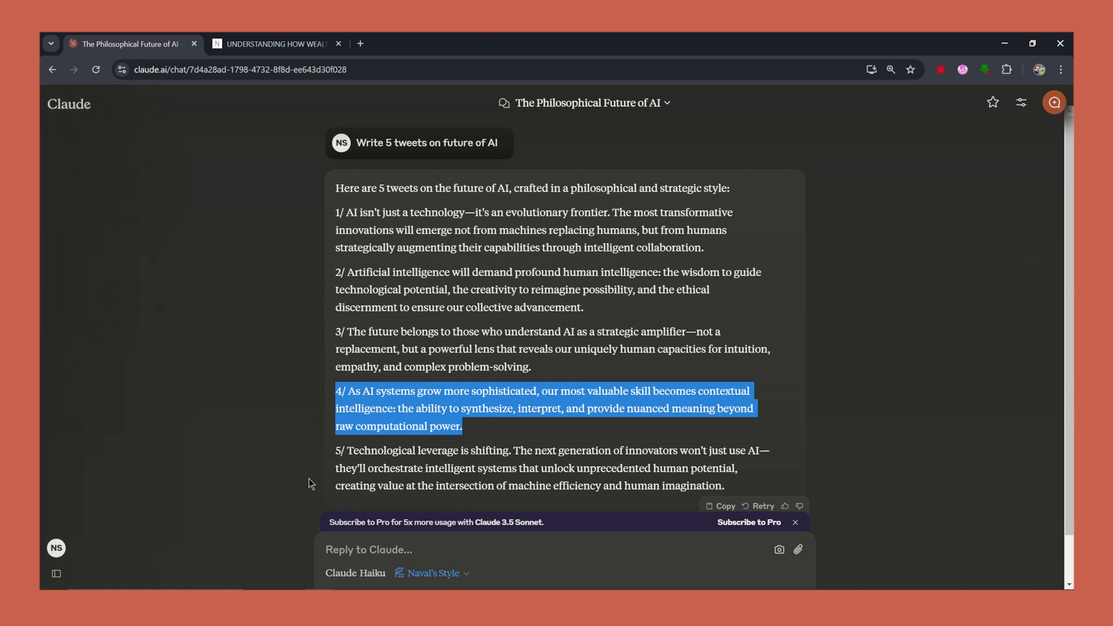
drag(336, 451, 764, 489)
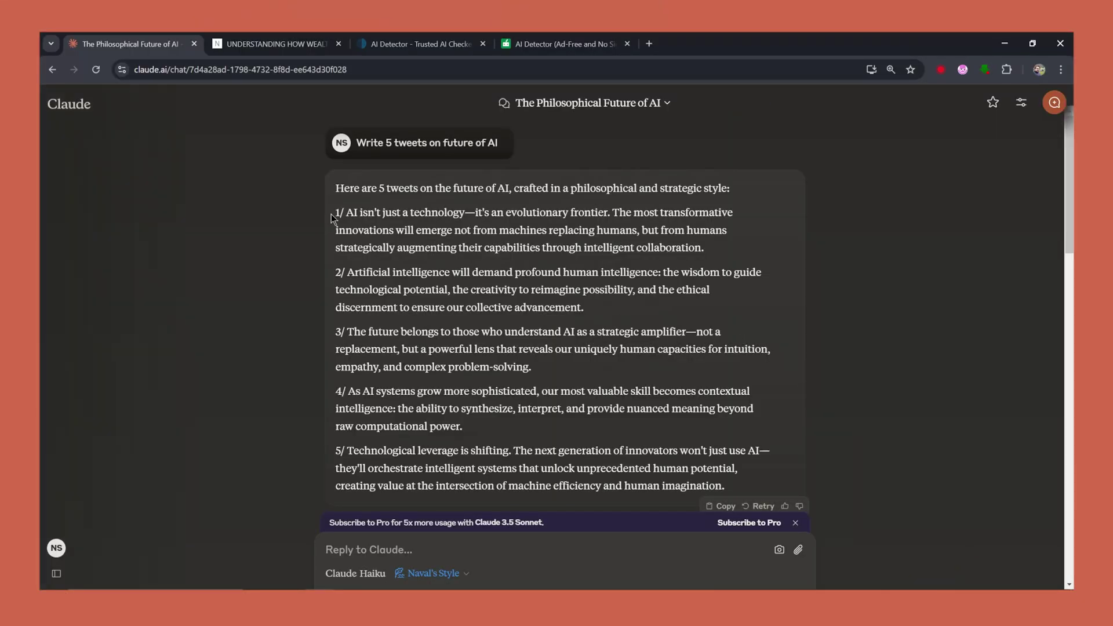
Paste all five tweets into ZeroGPT and run detection, getting Human written at 0% AI GPT.
drag(335, 214, 757, 491)
key(ctrl+c)
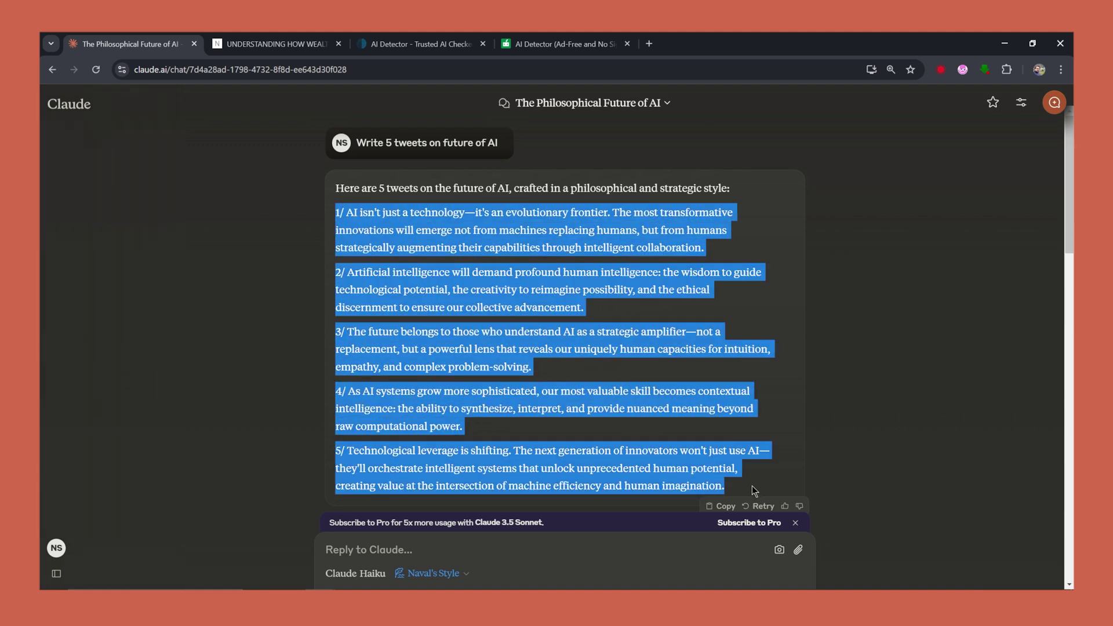
click(406, 44)
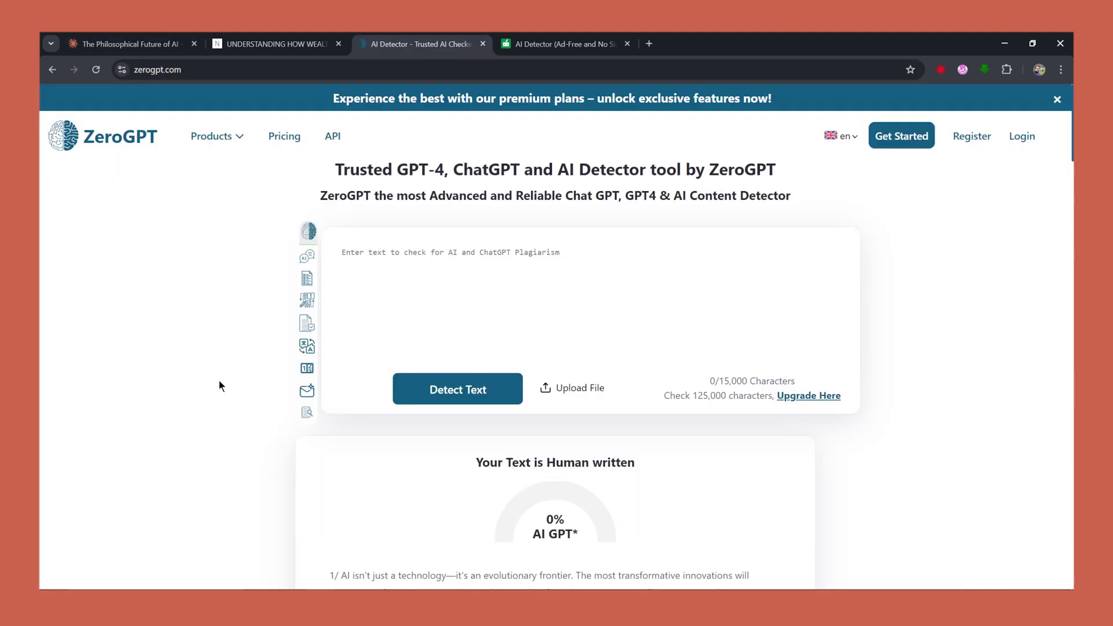
key(ctrl+v)
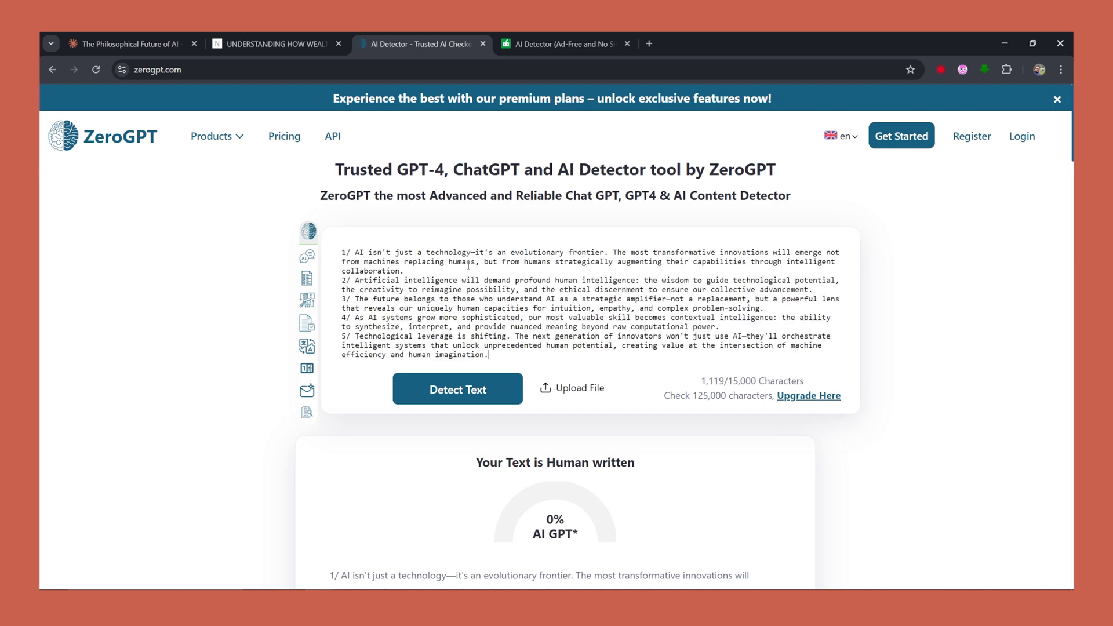
click(471, 393)
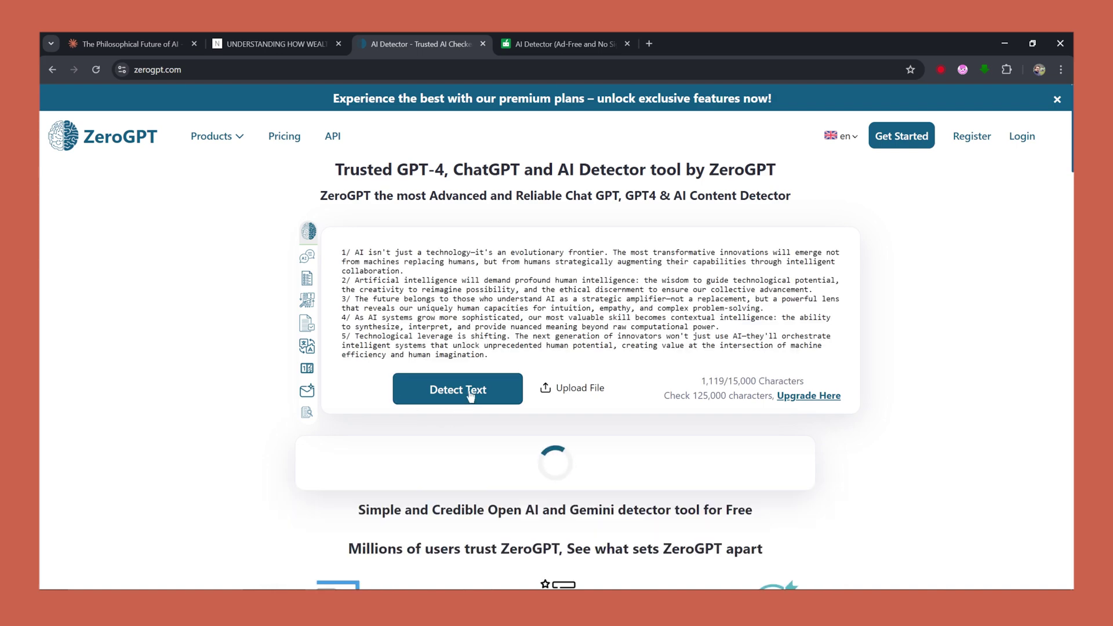
scroll(583, 493, down, 2)
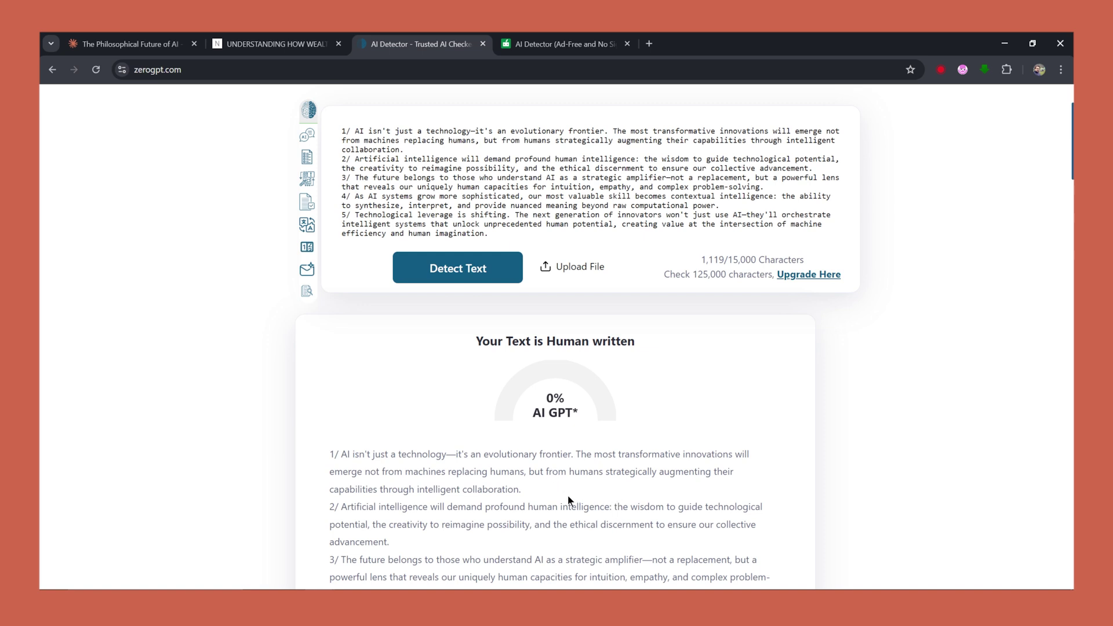
scroll(568, 495, up, 1)
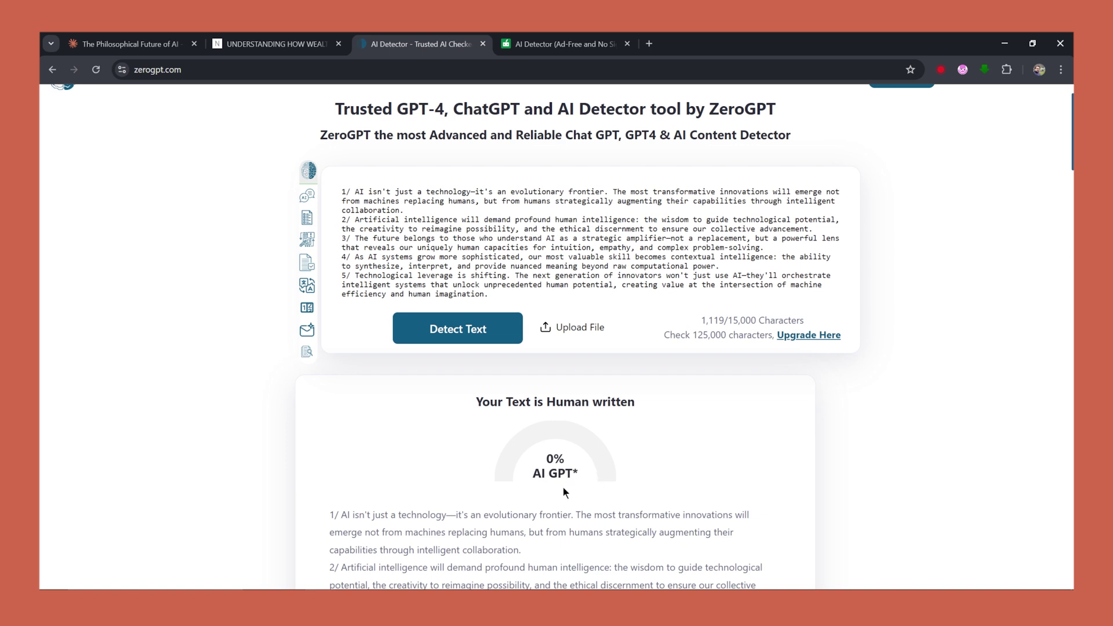
scroll(562, 486, up, 1)
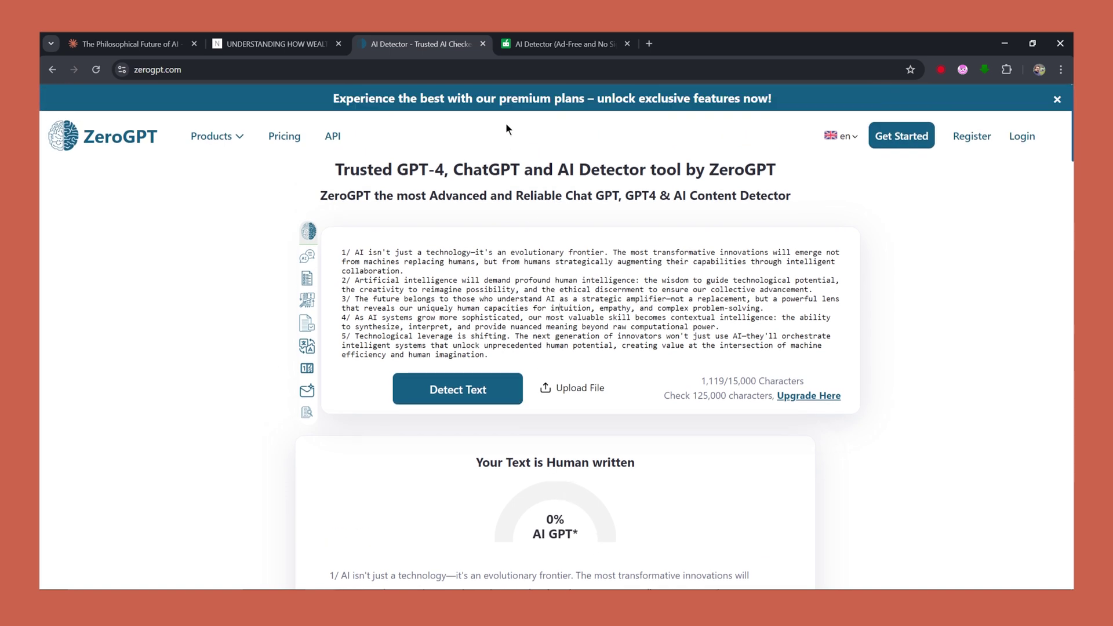
Paste the five tweets into QuillBot's AI Detector and analyze them, getting 100% AI-generated.
click(543, 45)
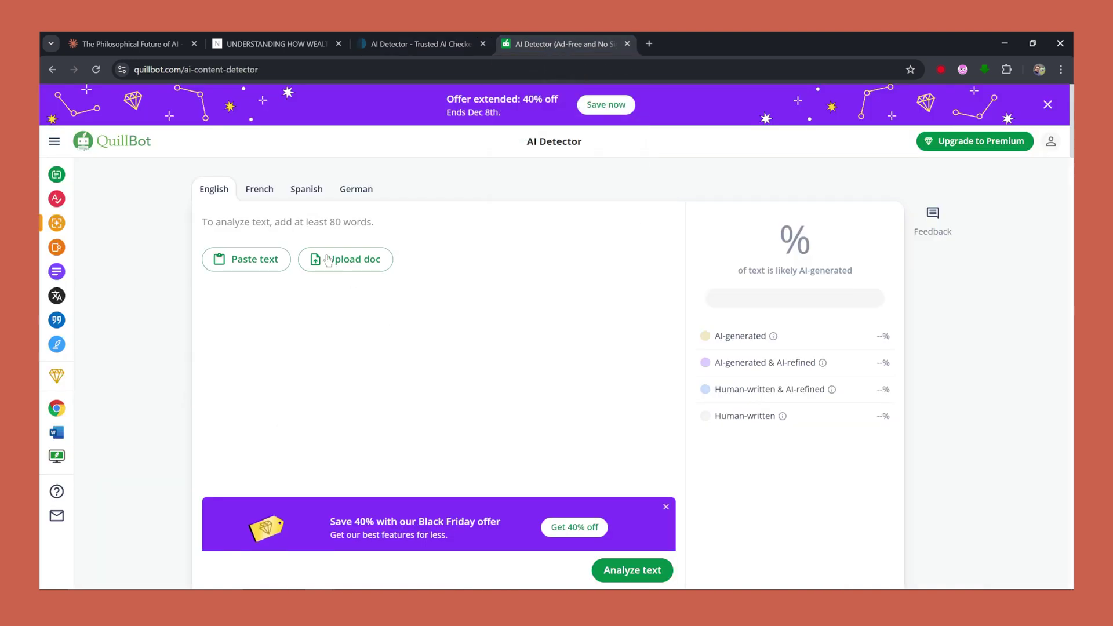
click(310, 223)
key(ctrl+v)
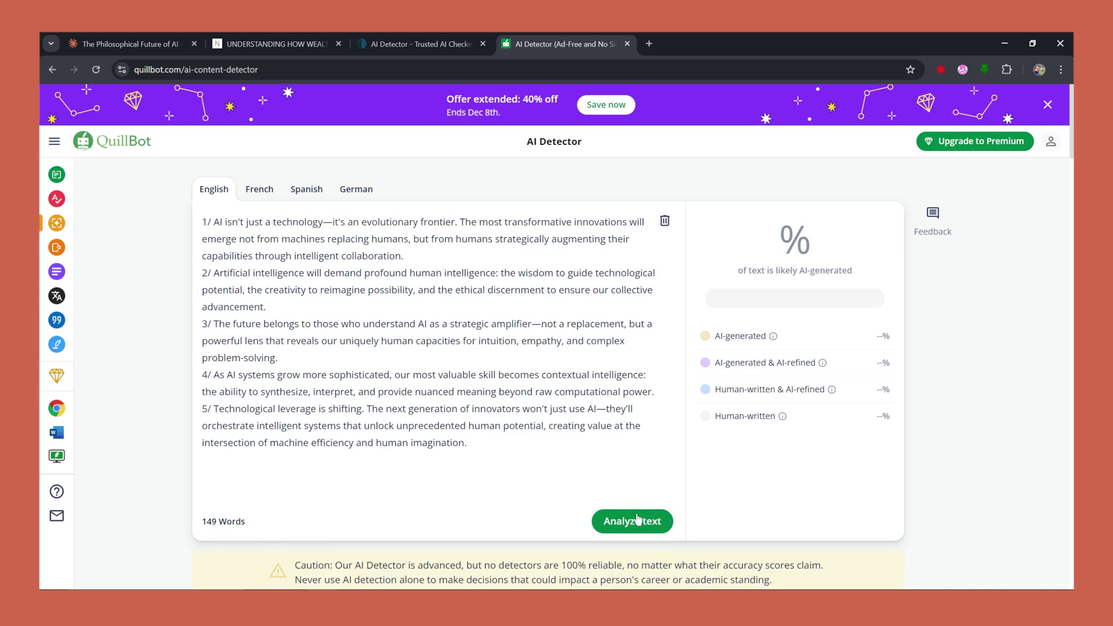
click(632, 522)
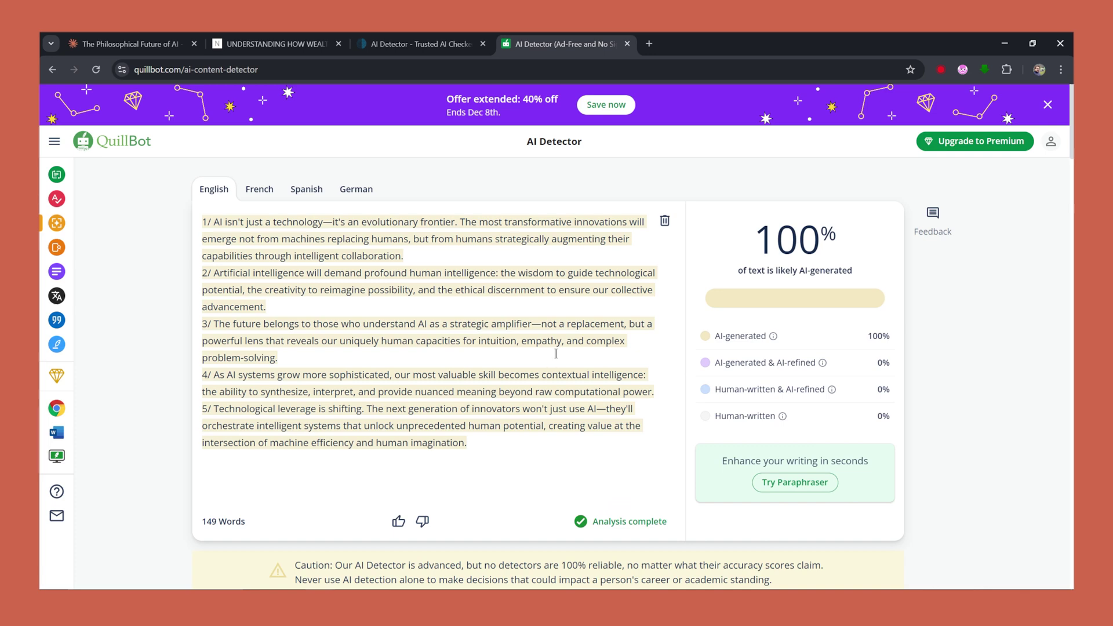
Copy Claude's five humanized, conversational tweet rewrites and bring them back to QuillBot.
click(130, 44)
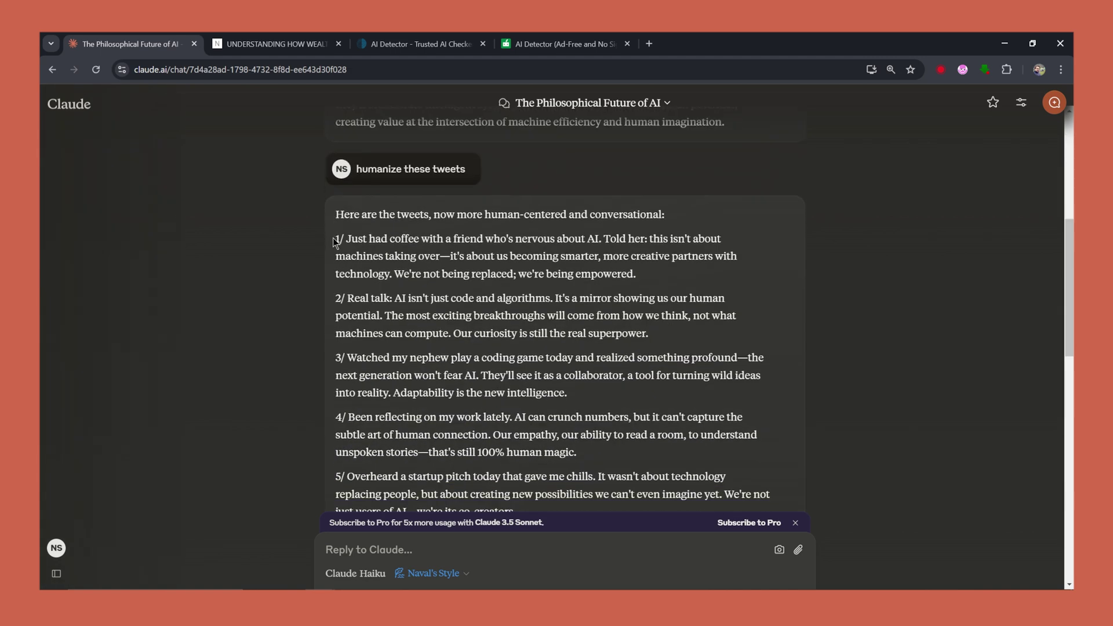
drag(334, 240, 525, 474)
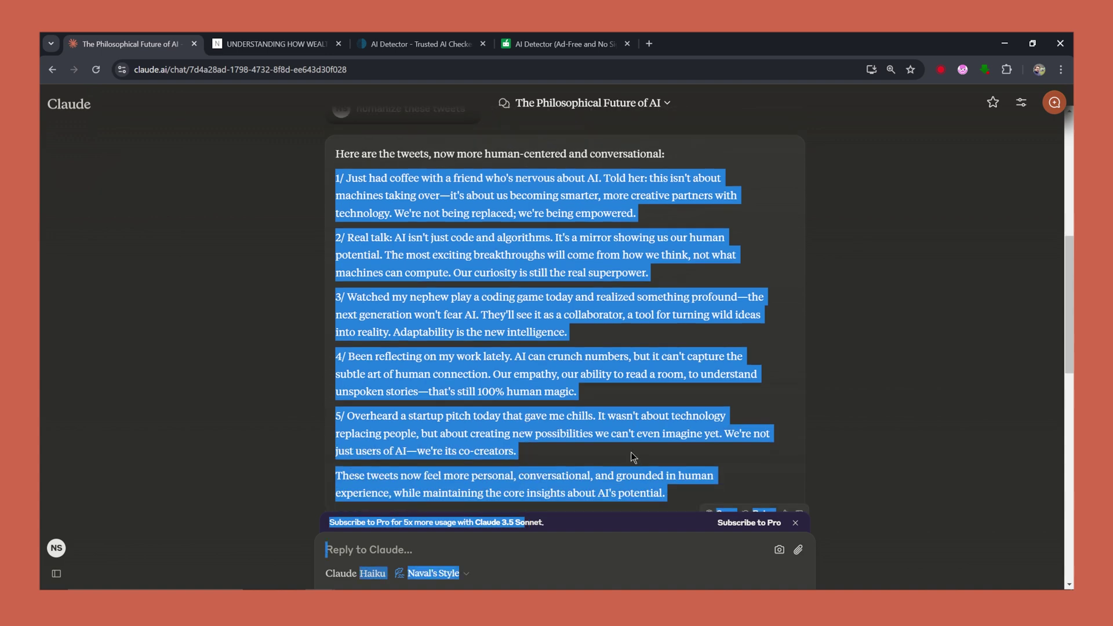
click(583, 455)
drag(582, 455, 361, 158)
key(ctrl+c)
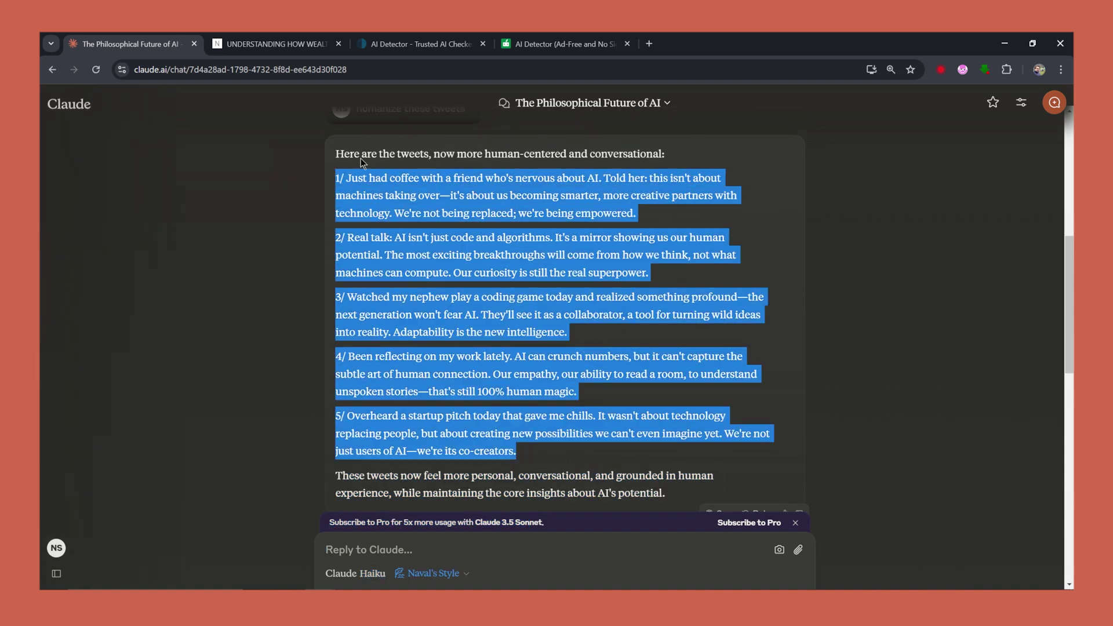
click(526, 46)
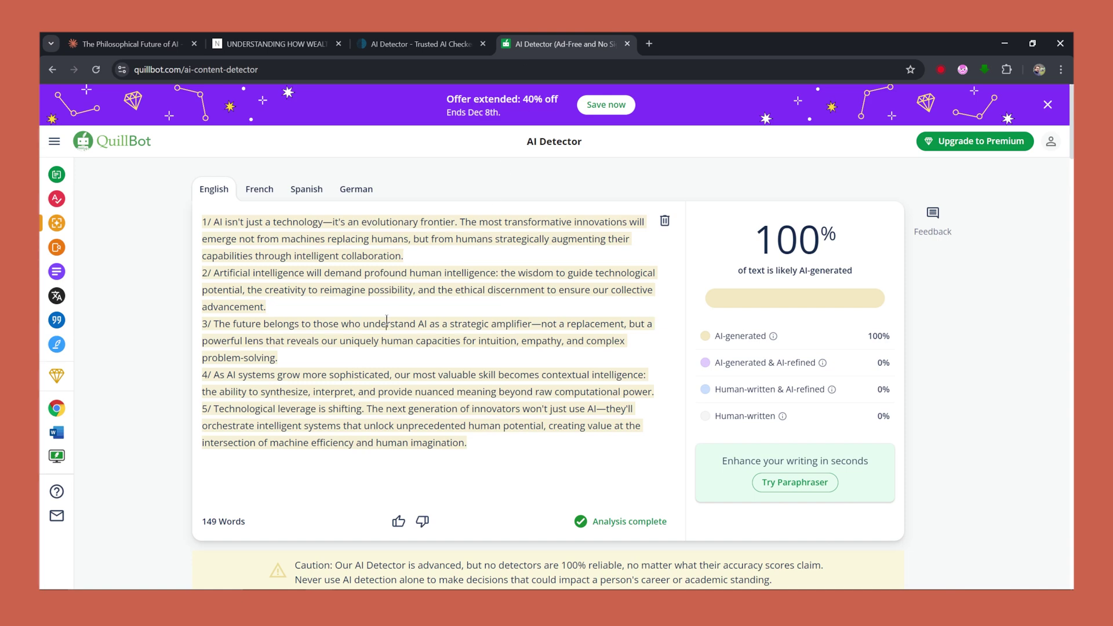
Replace the old tweets with the humanized ones and re-analyze them: still 100% AI across 182 words.
key(ctrl+a)
key(ctrl+v)
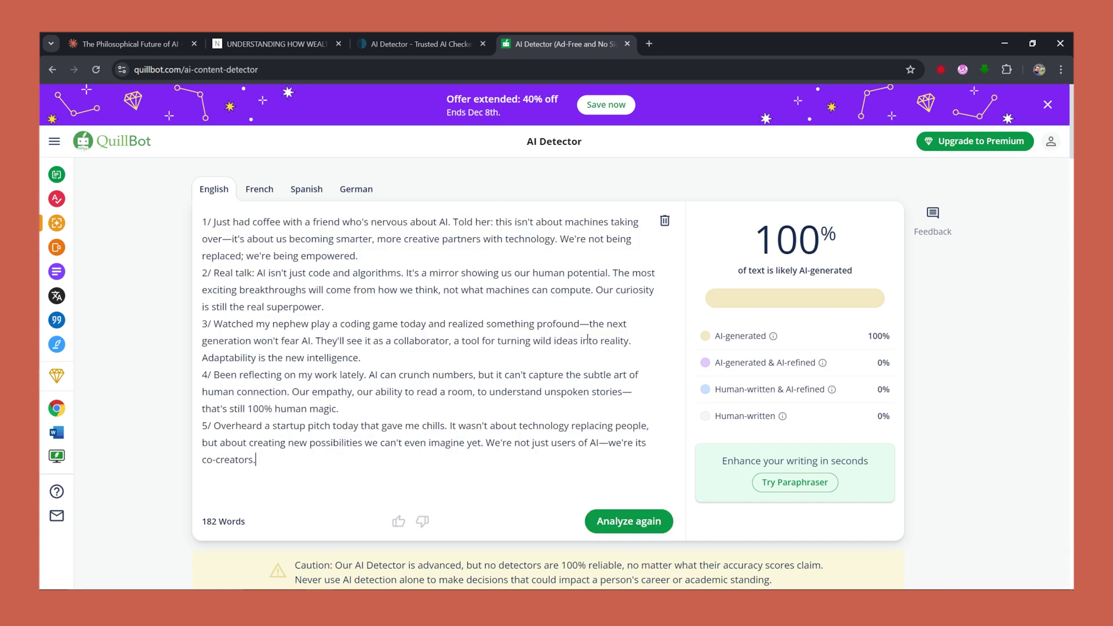
click(645, 522)
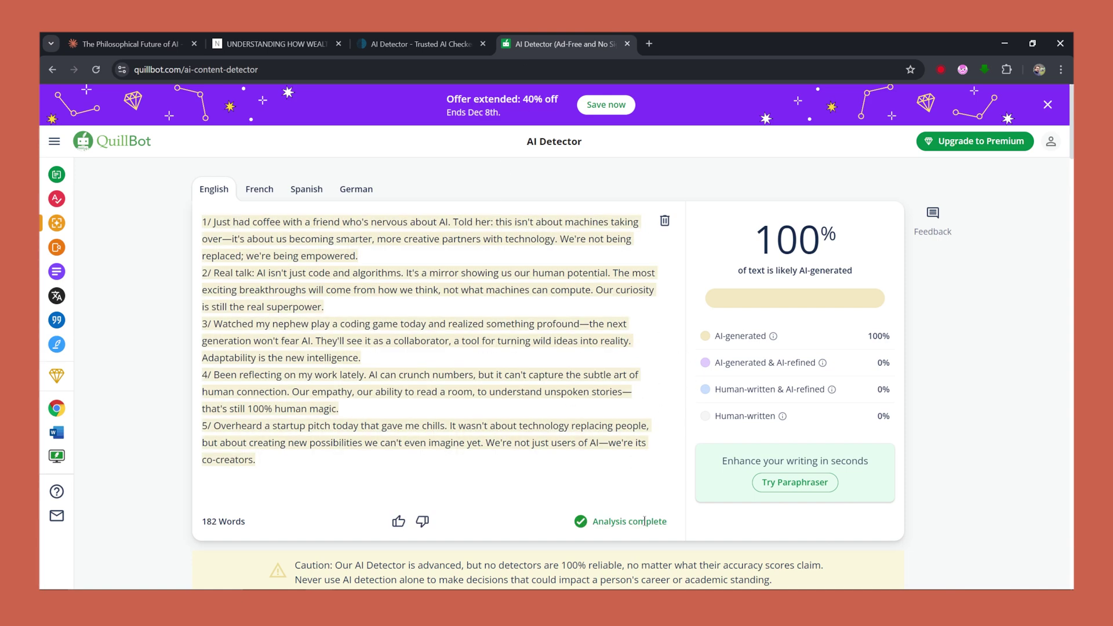